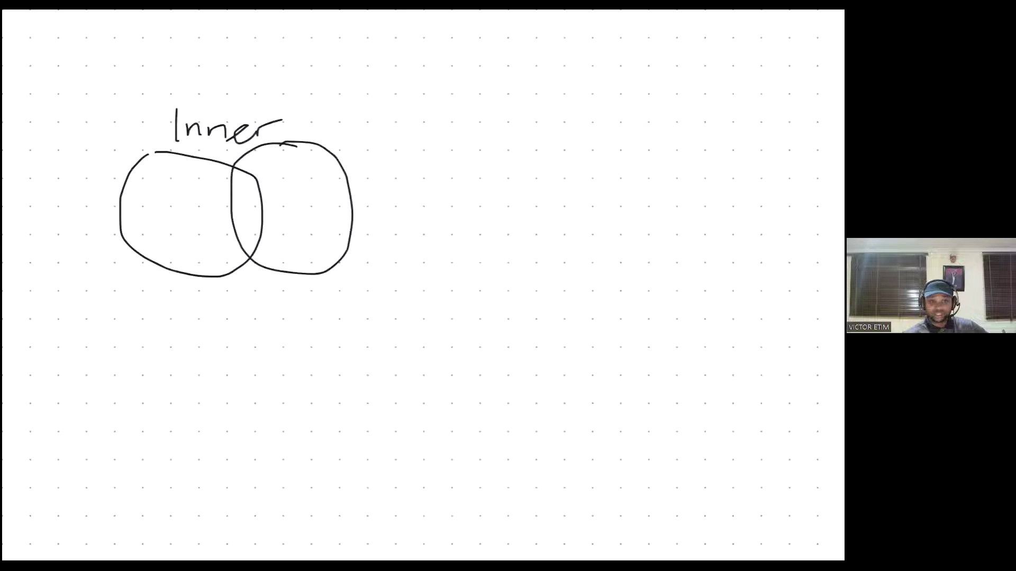
Shade the overlap of the Inner diagram's two circles and draw a horizontal line crossed by a vertical line below it.
mouse_move(236, 174)
left_mouse_down()
mouse_move(252, 212)
mouse_move(243, 238)
left_mouse_up()
left_click_drag(247, 186, 249, 222)
left_click_drag(95, 330, 262, 332)
left_click_drag(128, 295, 134, 422)
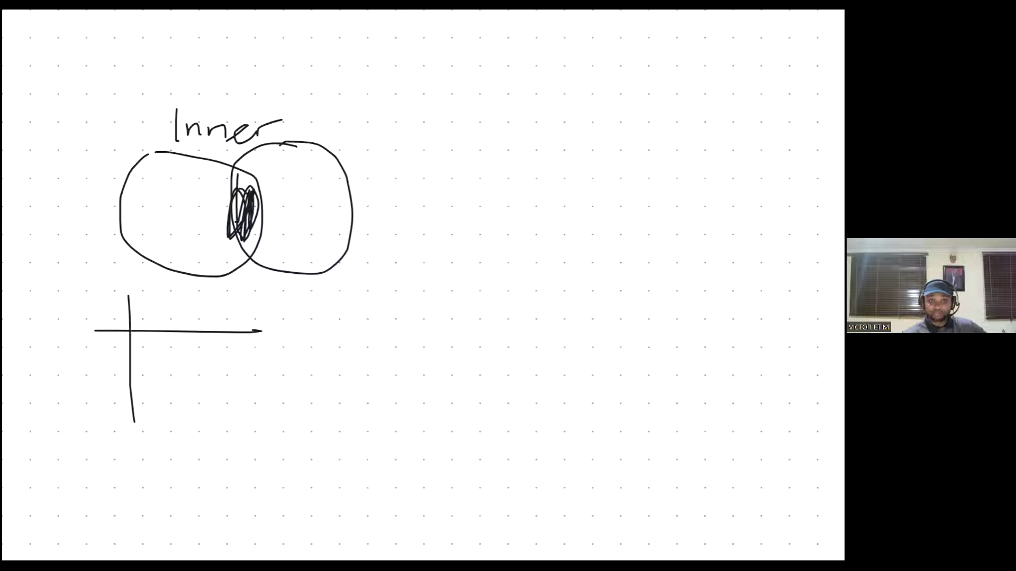
Draw a second pair of overlapping circles beside the Inner diagram and handwrite the label "Left" above them.
left_click_drag(443, 139, 435, 154)
left_click_drag(527, 122, 509, 123)
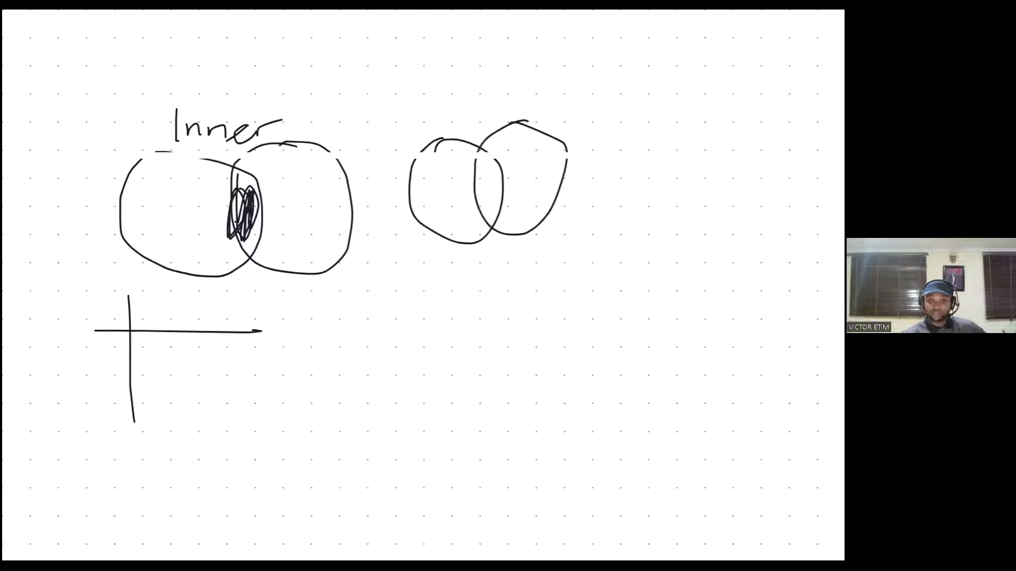
left_click_drag(438, 95, 449, 112)
mouse_move(454, 112)
left_mouse_down()
mouse_move(464, 102)
mouse_move(472, 112)
left_mouse_up()
left_click_drag(484, 97, 480, 130)
left_click_drag(473, 120, 499, 113)
left_click_drag(495, 109, 509, 106)
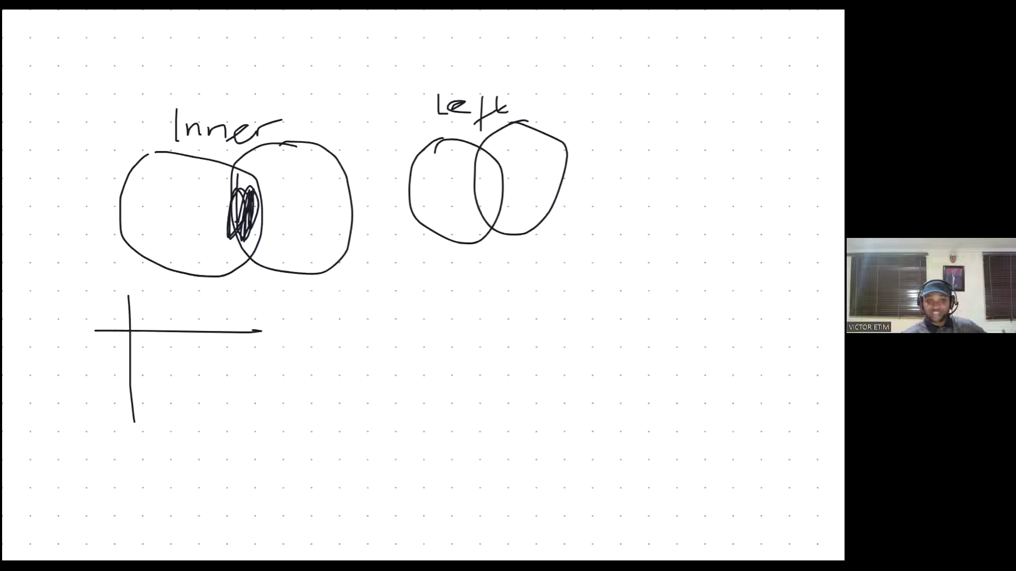
Shade the whole left circle of the Left diagram, including its overlap with the other circle.
mouse_move(442, 141)
left_mouse_down()
mouse_move(469, 181)
mouse_move(476, 228)
left_mouse_up()
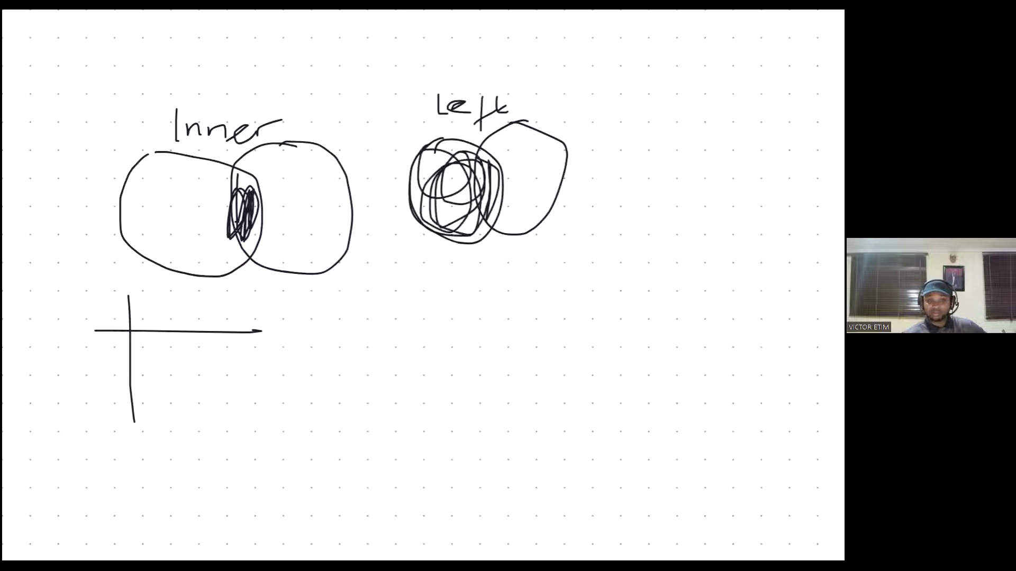
left_click_drag(486, 153, 489, 222)
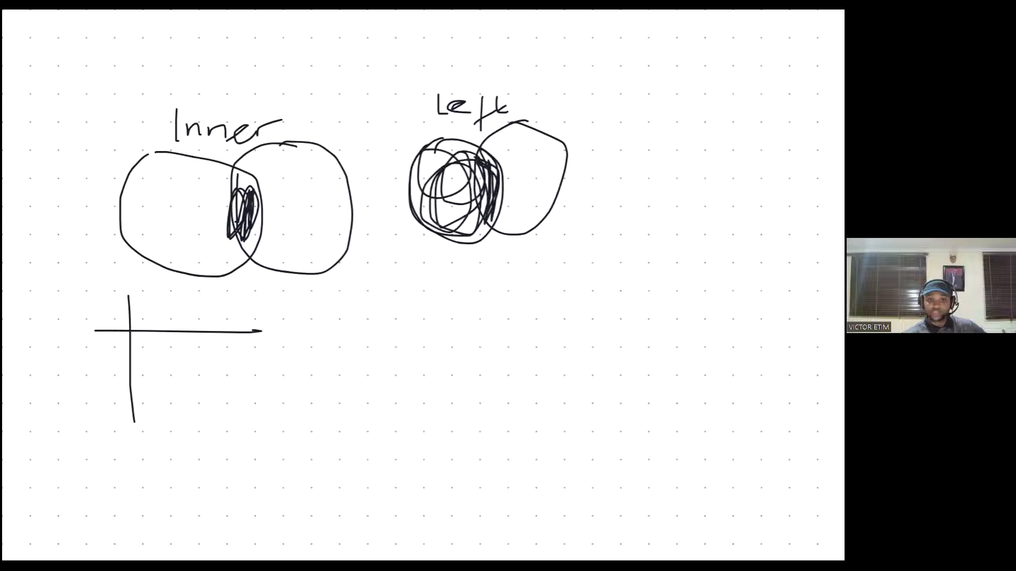
left_click_drag(497, 169, 502, 190)
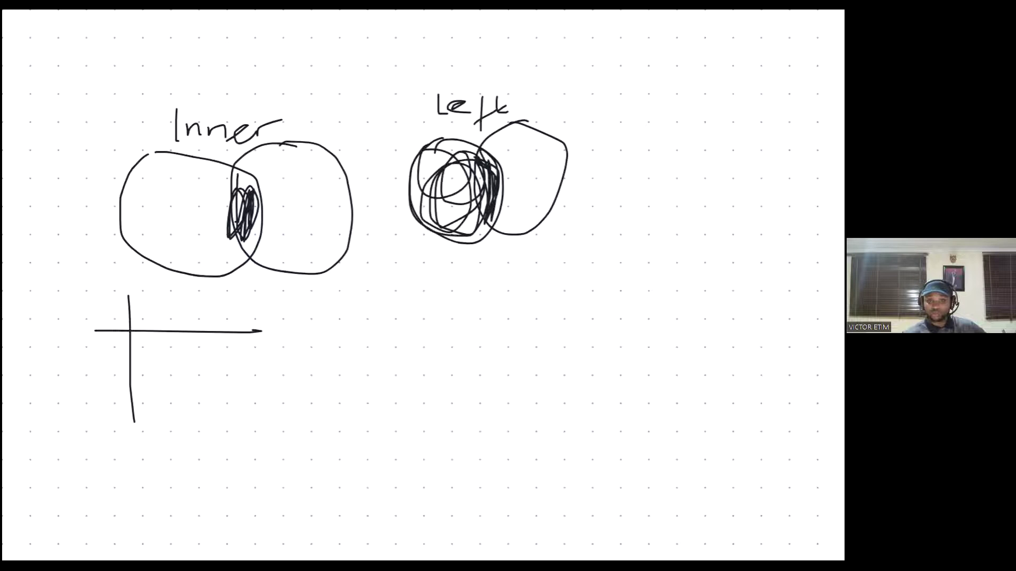
Handwrite the label "Right" beside the Left diagram and draw two overlapping circles beneath it.
mouse_move(649, 110)
left_mouse_down()
mouse_move(649, 131)
mouse_move(690, 107)
mouse_move(726, 134)
left_mouse_up()
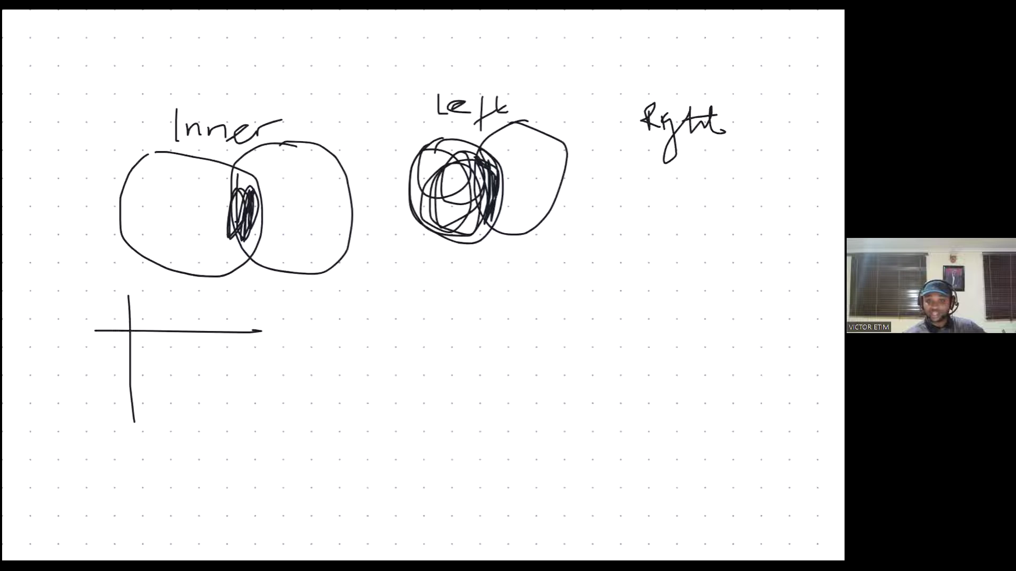
left_click_drag(648, 179, 658, 189)
left_click_drag(725, 163, 698, 271)
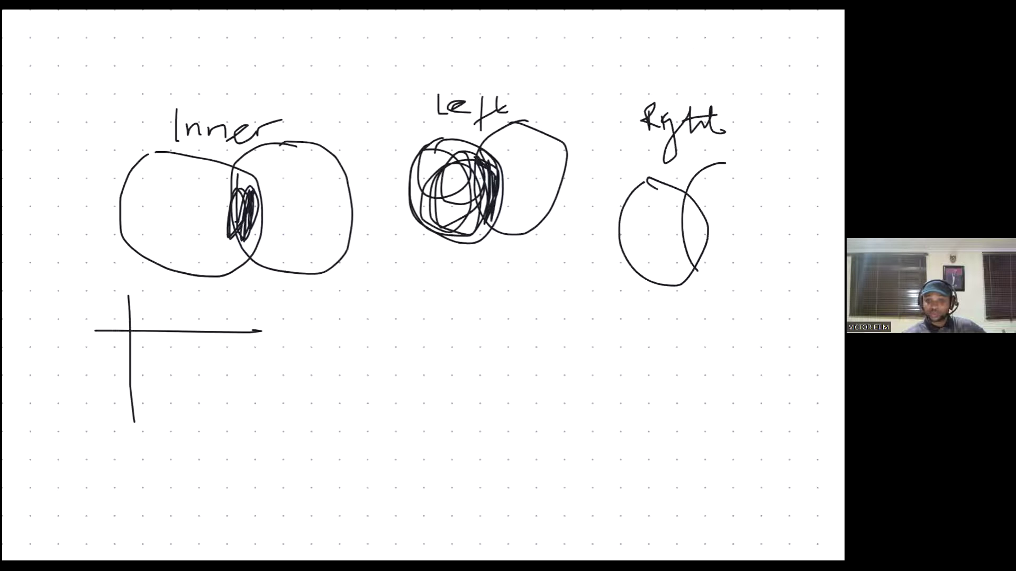
mouse_move(726, 164)
left_mouse_down()
mouse_move(702, 267)
mouse_move(765, 212)
left_mouse_up()
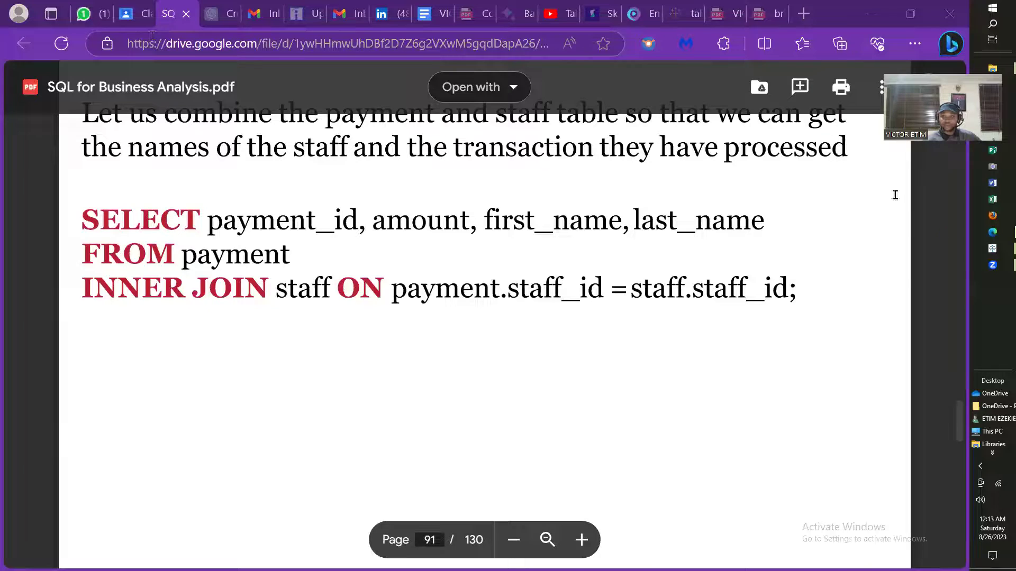
Switch to the Tableau Public Book2 workbook and connect it to the text file store_data from the 4 Year Historical Sales Data folder.
mouse_move(1000, 248)
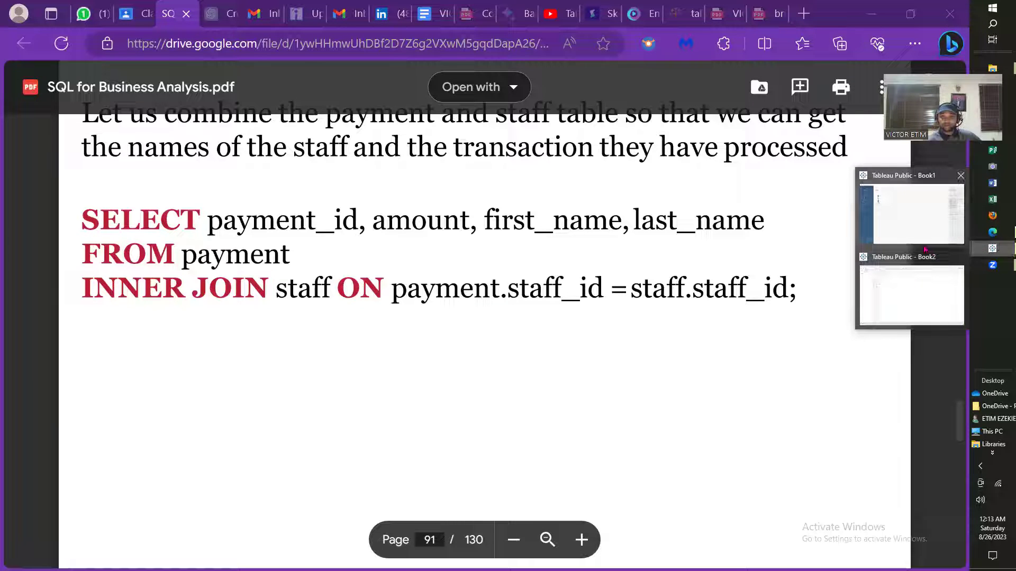
left_click(911, 275)
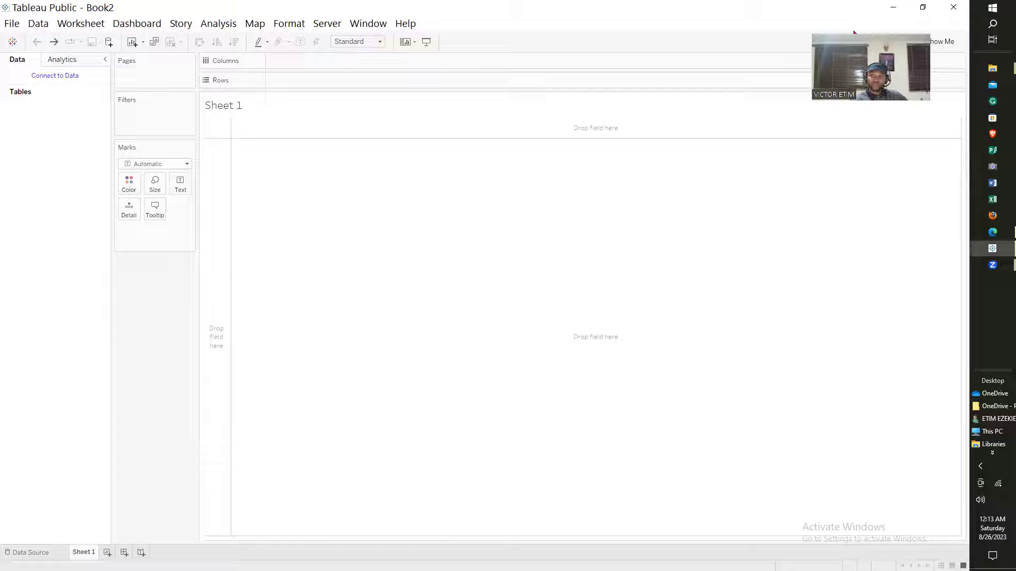
left_click(60, 81)
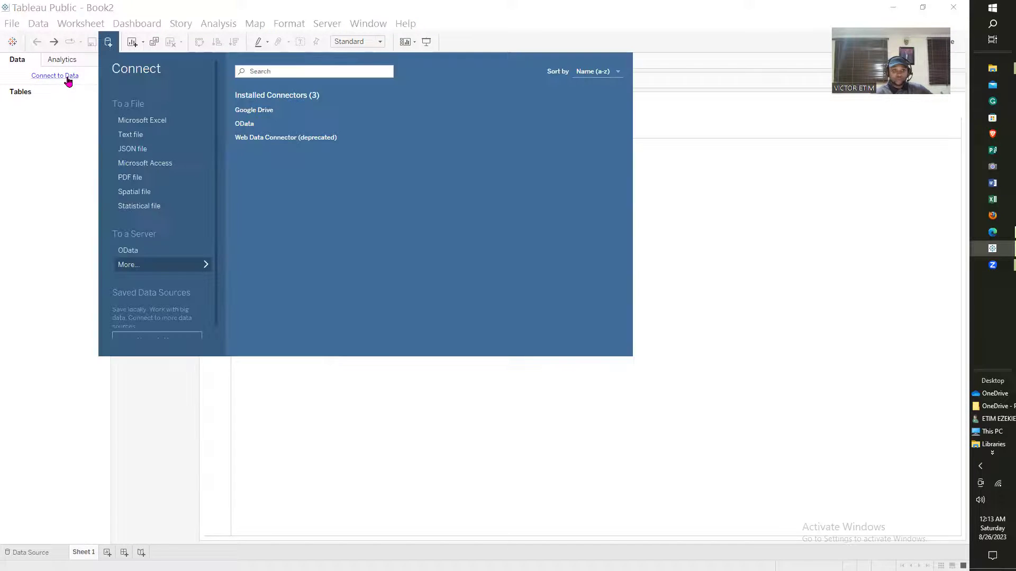
left_click(148, 137)
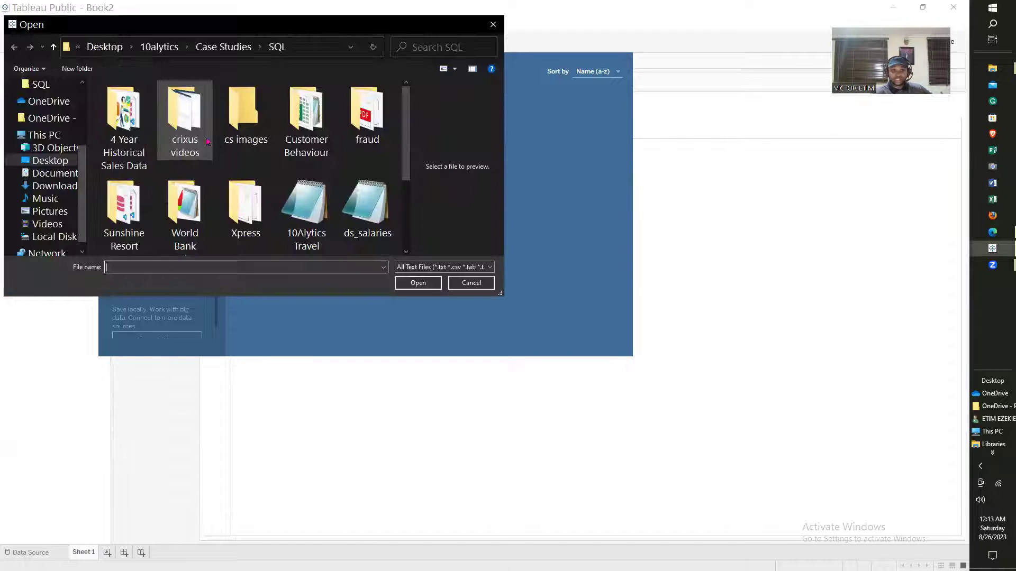
double_click(111, 112)
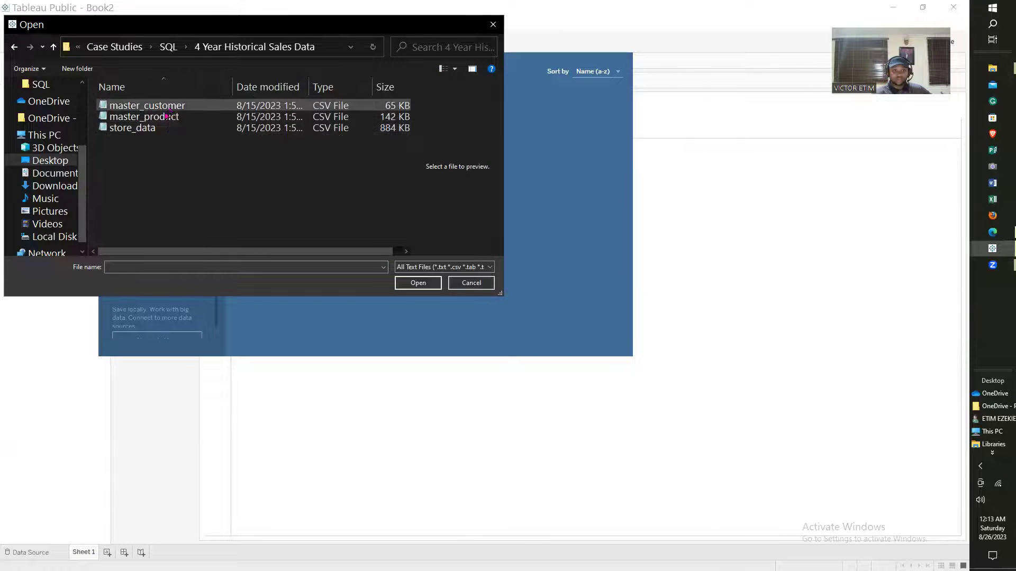
left_click(148, 129)
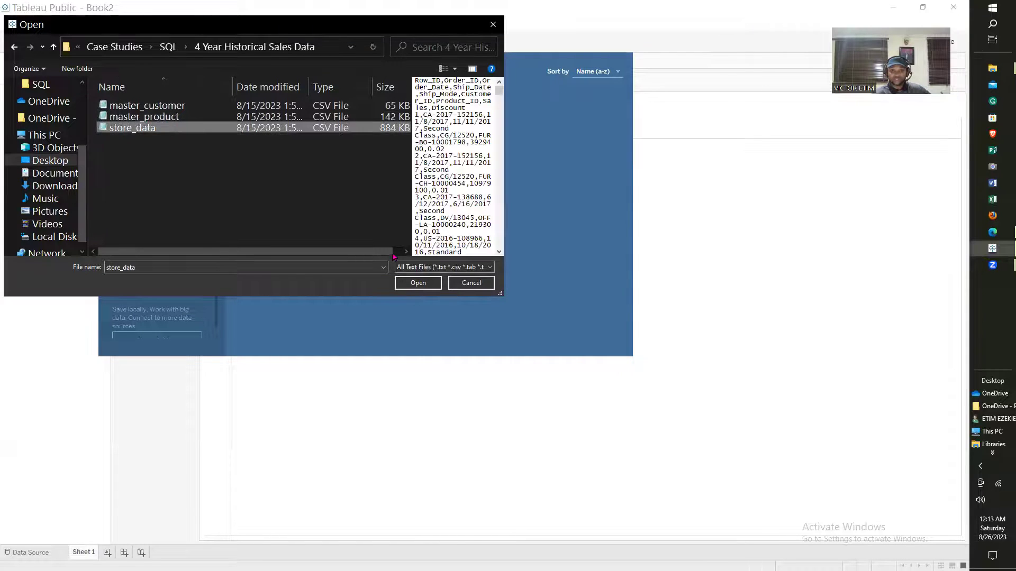
left_click(417, 283)
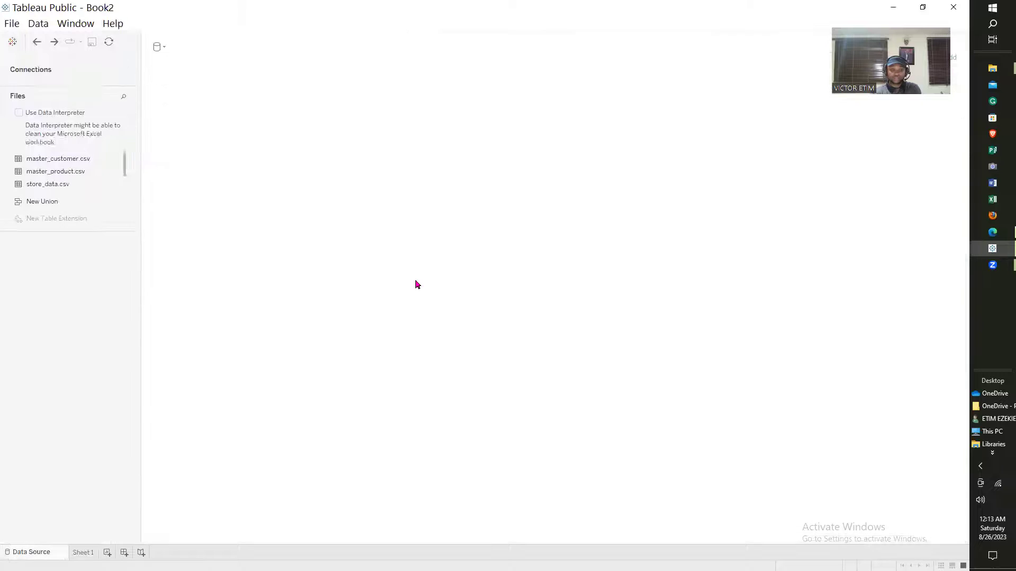
Add master_product.csv to the data source as a table related to store_data.csv.
mouse_move(122, 168)
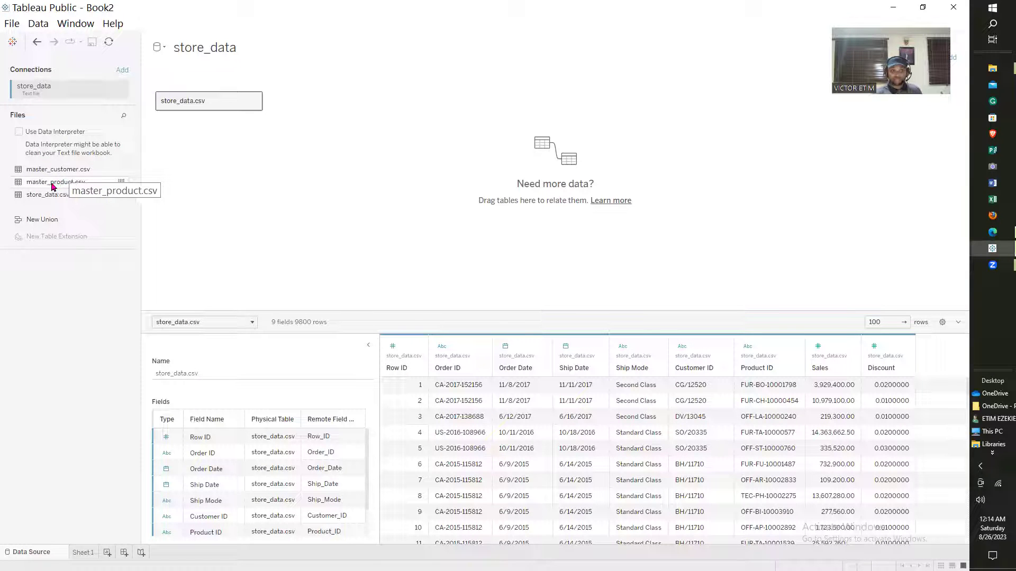
left_click_drag(75, 186, 364, 183)
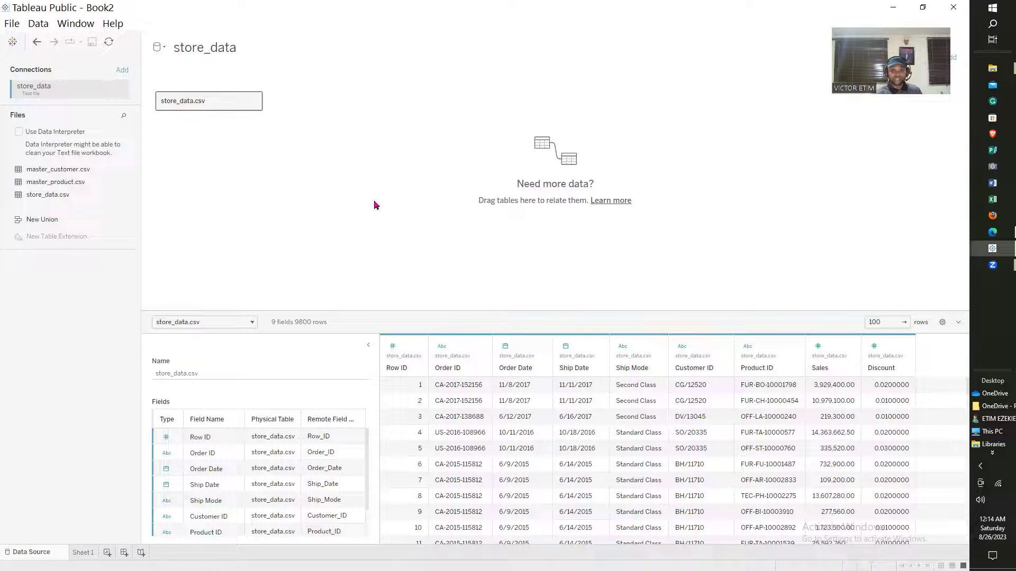
double_click(73, 183)
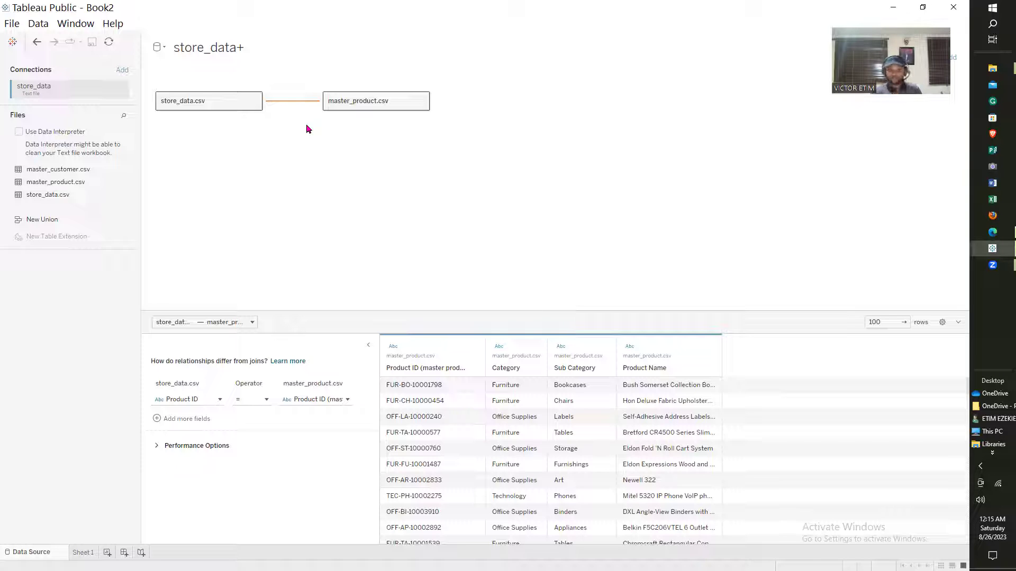
Open the store_data.csv table's physical layer and add master_product.csv to it as a joined table.
left_click(255, 102)
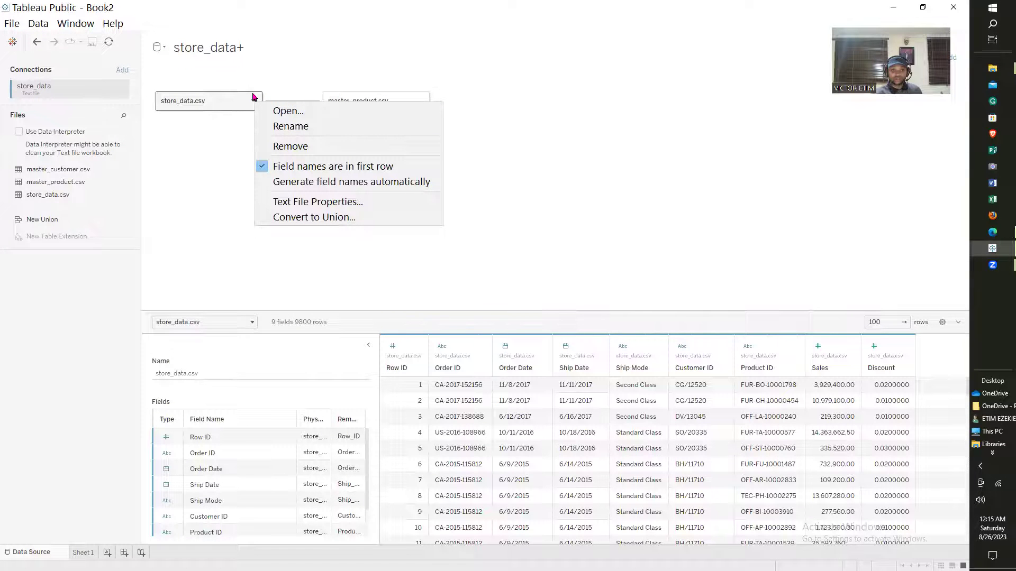
left_click(289, 112)
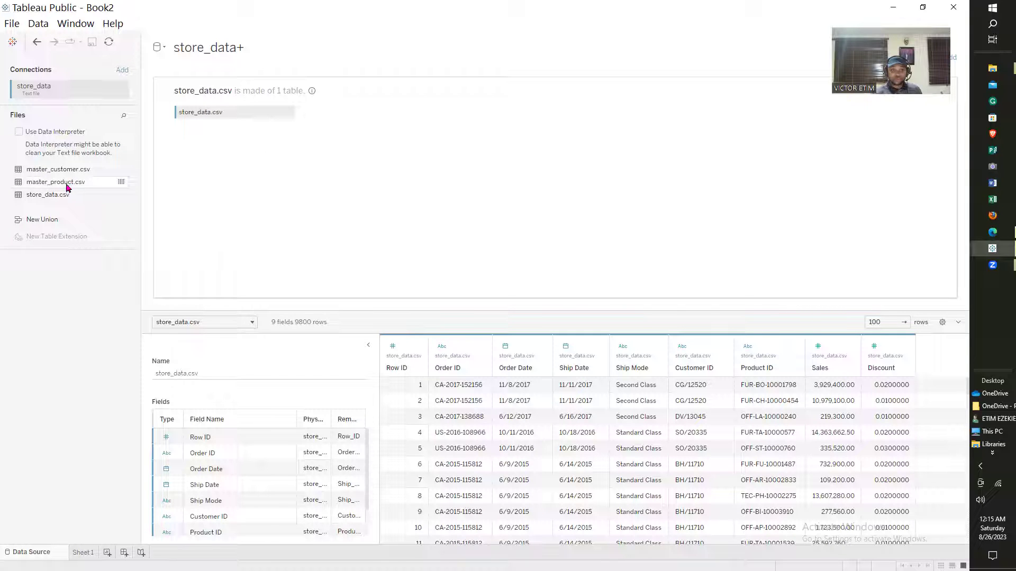
left_click_drag(62, 187, 384, 132)
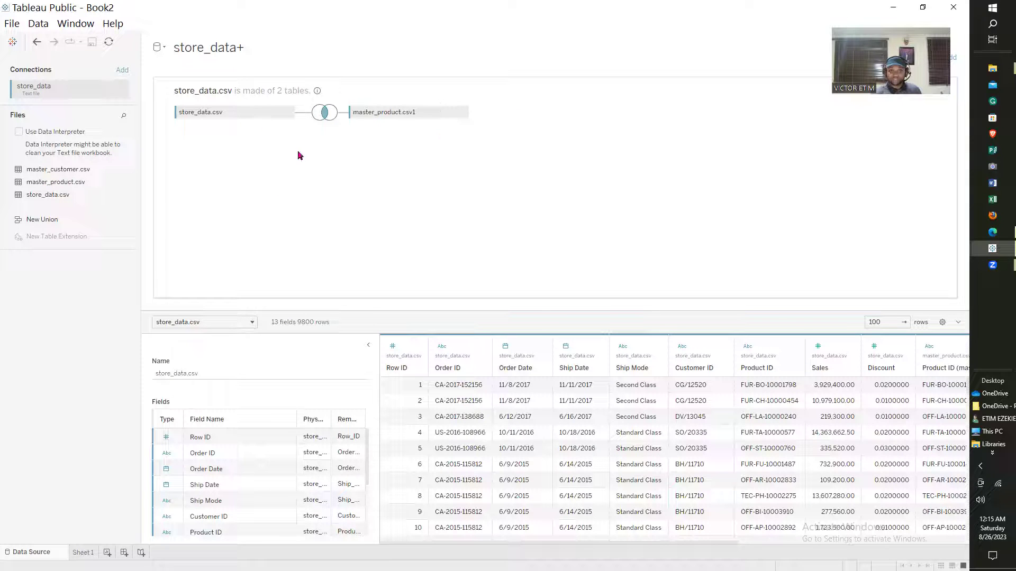
Open the join settings between store_data.csv and master_product.csv1 and choose the Inner join type.
left_click(325, 115)
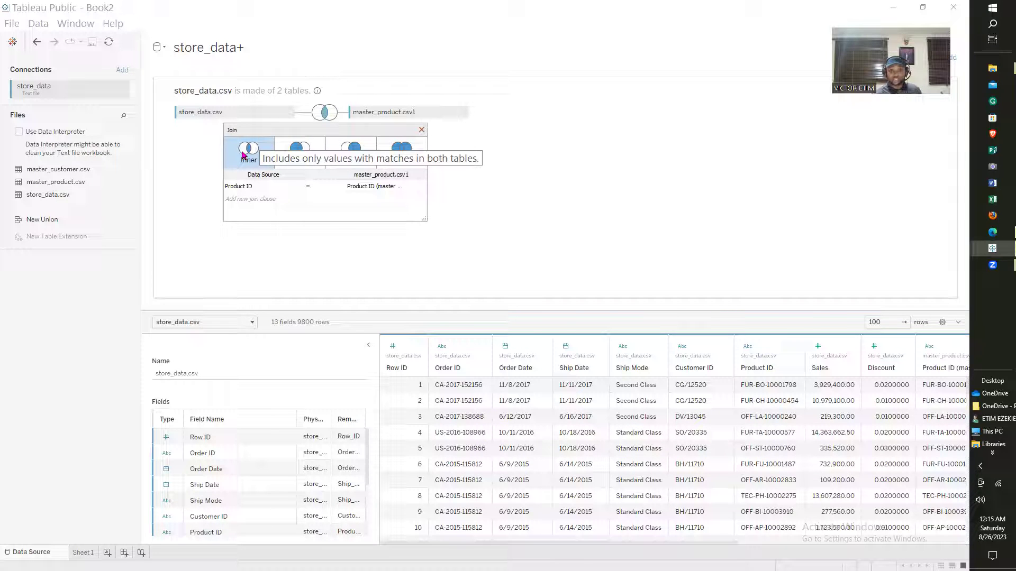
left_click(299, 148)
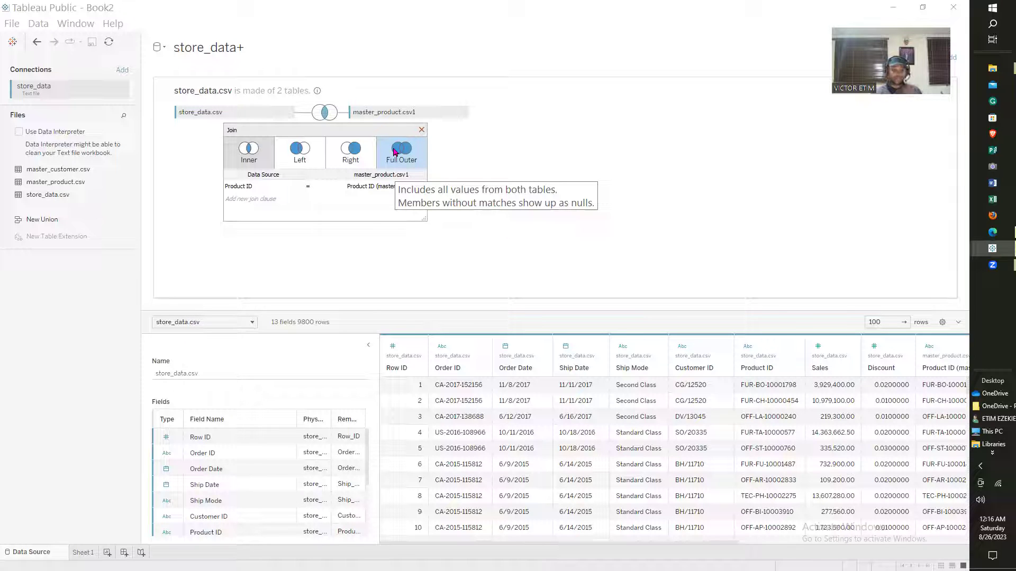
left_click(250, 154)
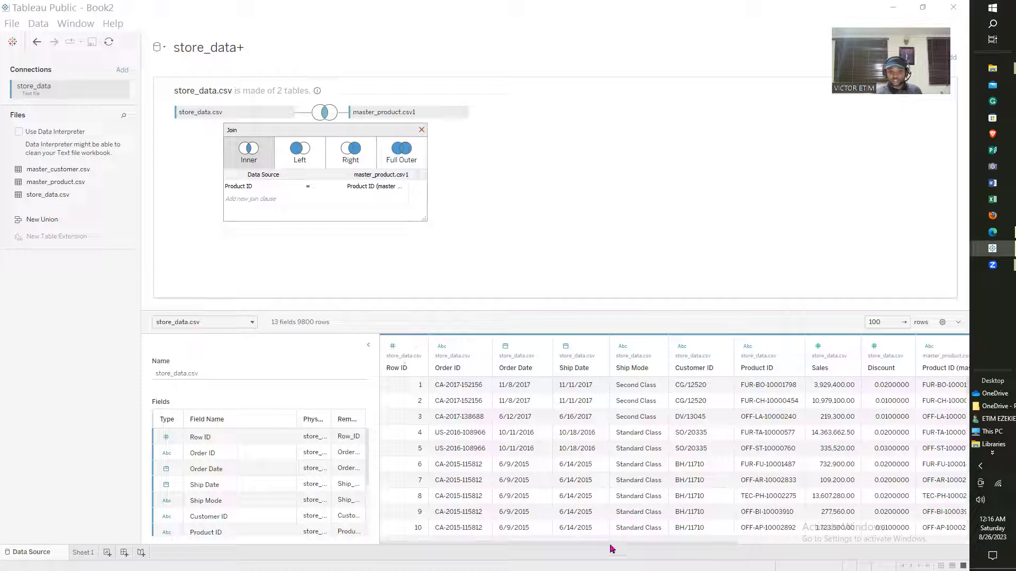
Examine the joined preview's columns from both tables, including the two Product ID fields, and close the join settings.
left_click_drag(617, 546, 878, 541)
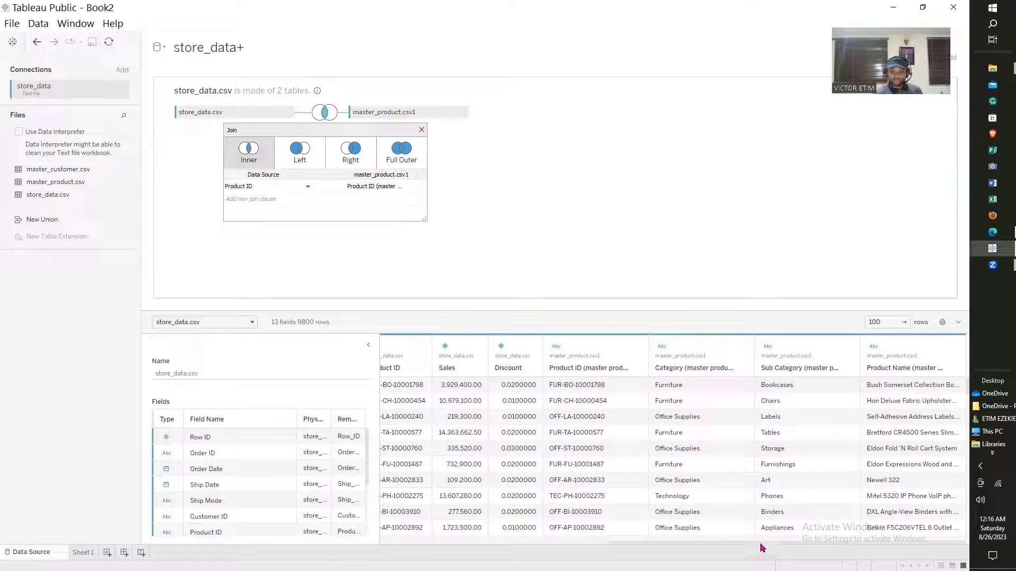
left_click_drag(764, 544, 728, 544)
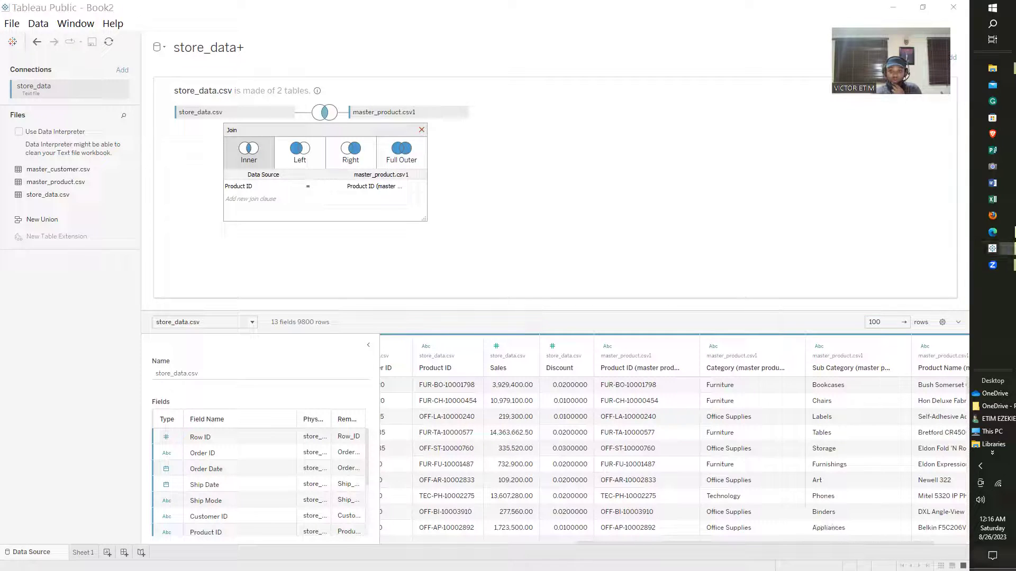
left_click(992, 556)
left_click_drag(856, 544, 660, 550)
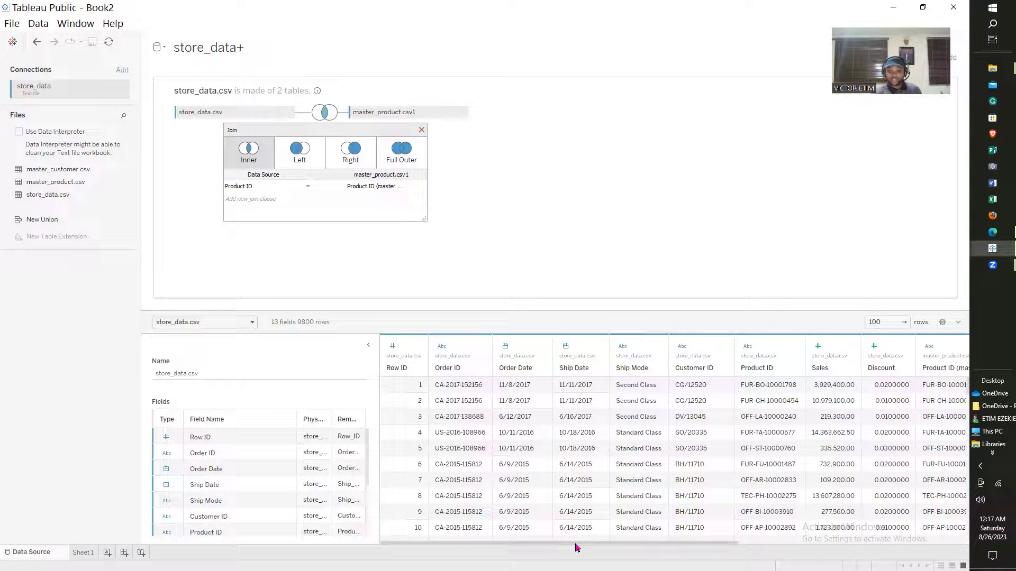
scroll(621, 538, "right", 2)
scroll(621, 538, "right", 3)
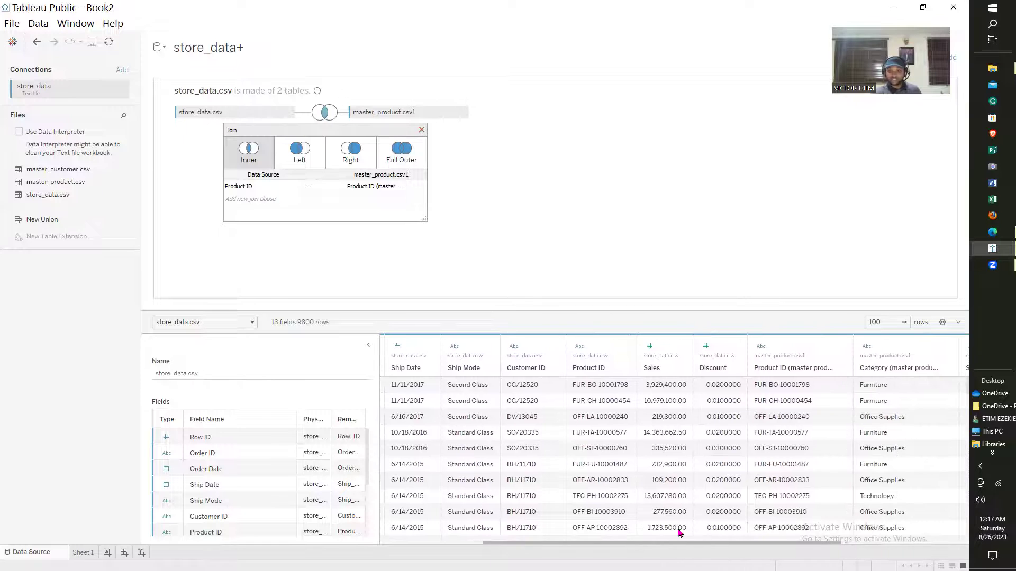
scroll(724, 533, "right", 1)
scroll(724, 533, "right", 1)
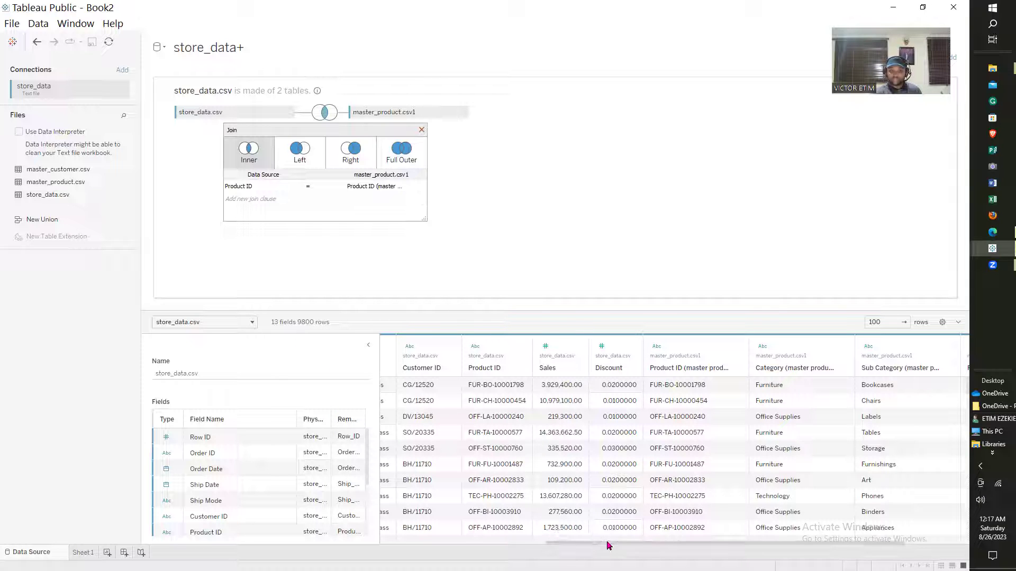
left_click_drag(607, 546, 601, 546)
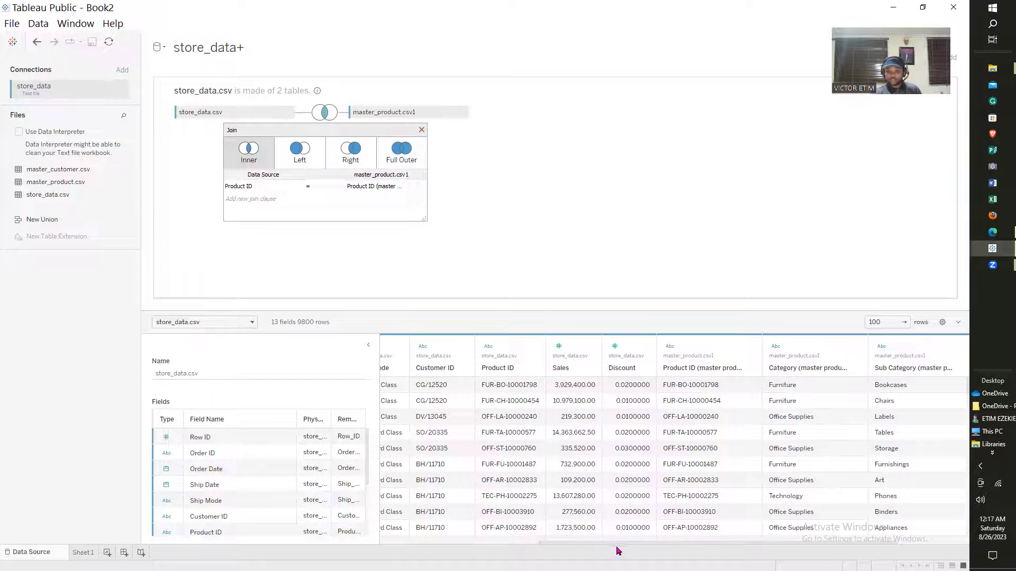
left_click_drag(621, 547, 481, 551)
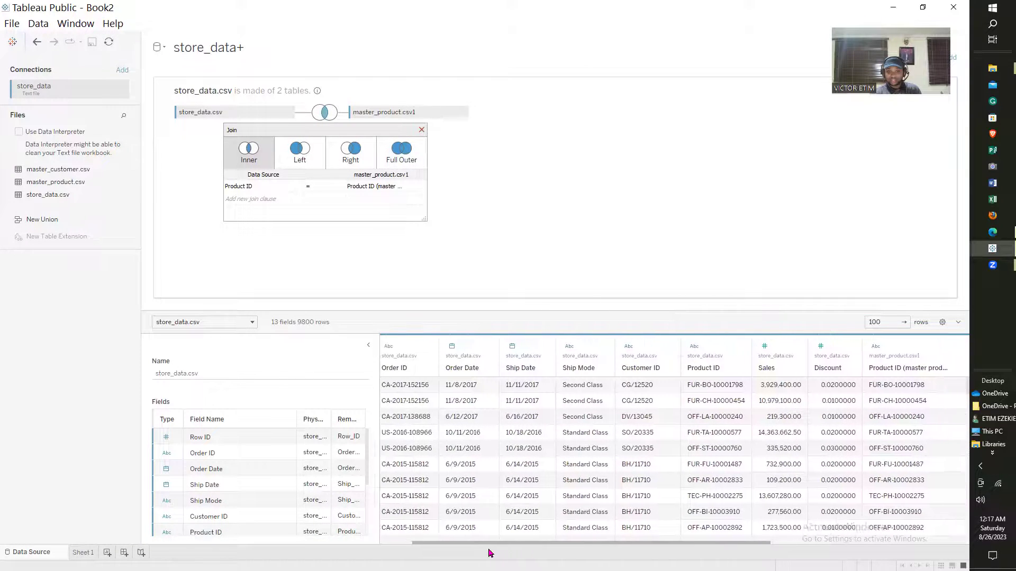
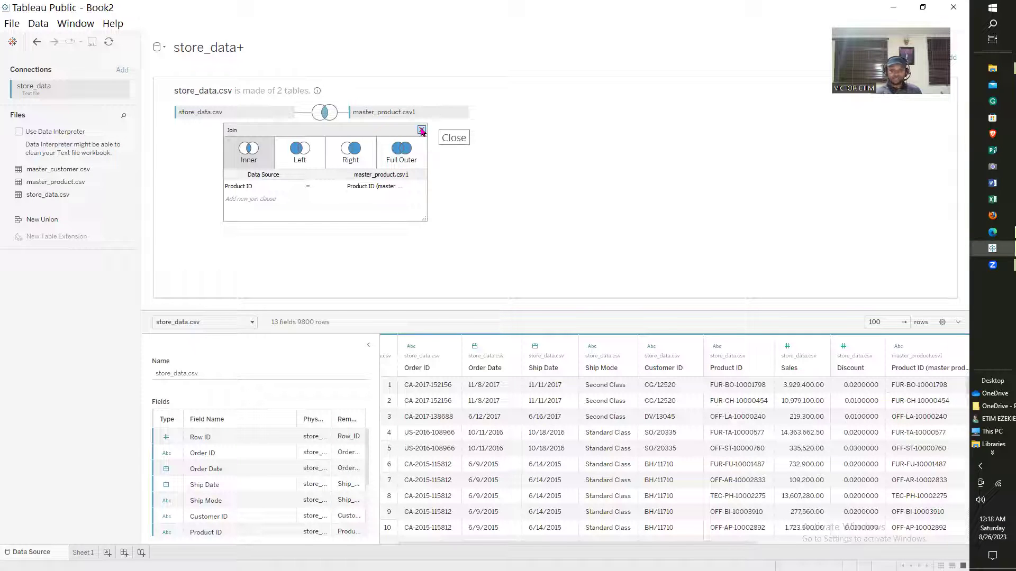
left_click(421, 130)
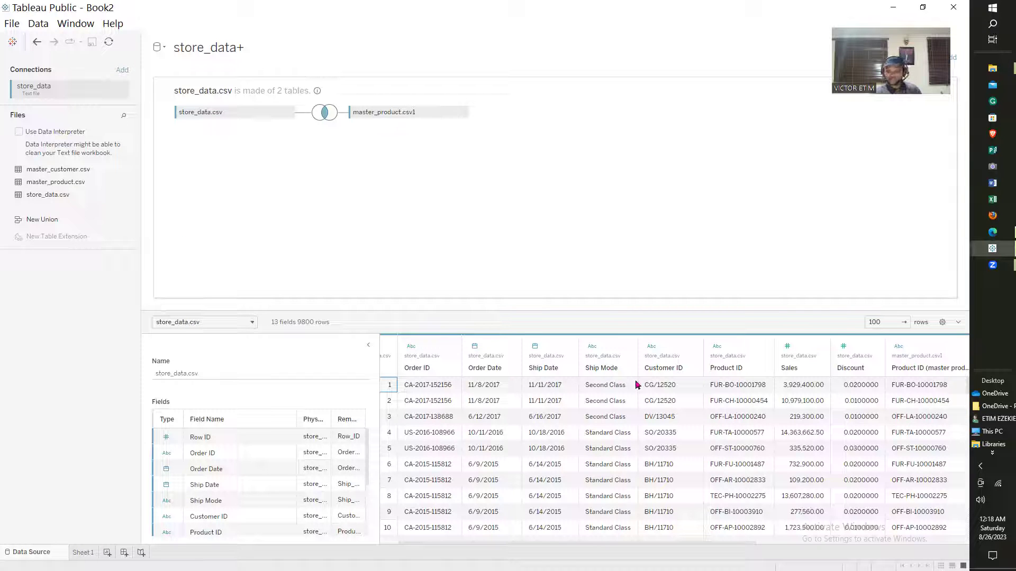
left_click_drag(537, 544, 698, 545)
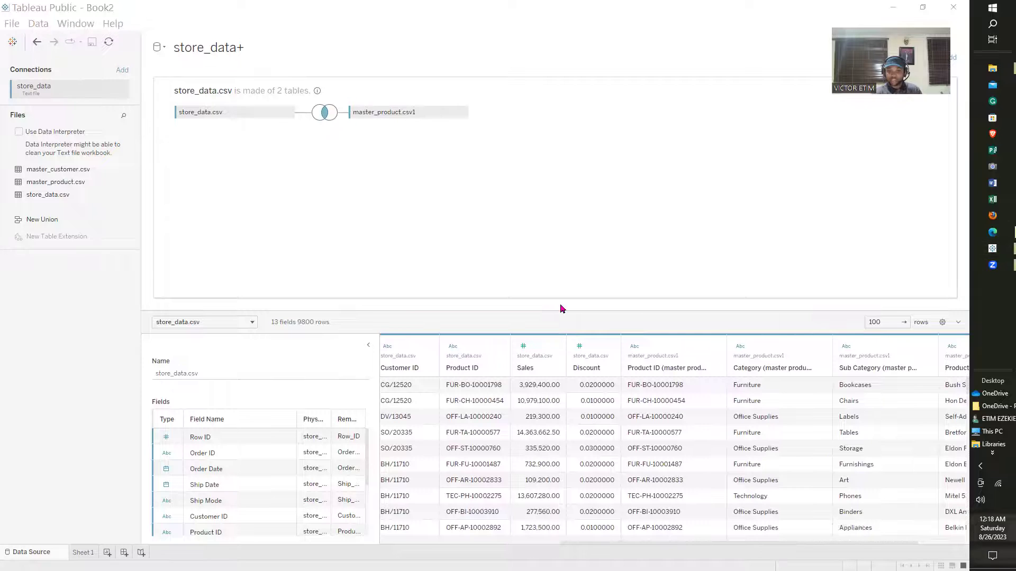
Open Sheet 1 from the joined data source and group its data fields by folder.
key("super+a")
left_click(560, 288)
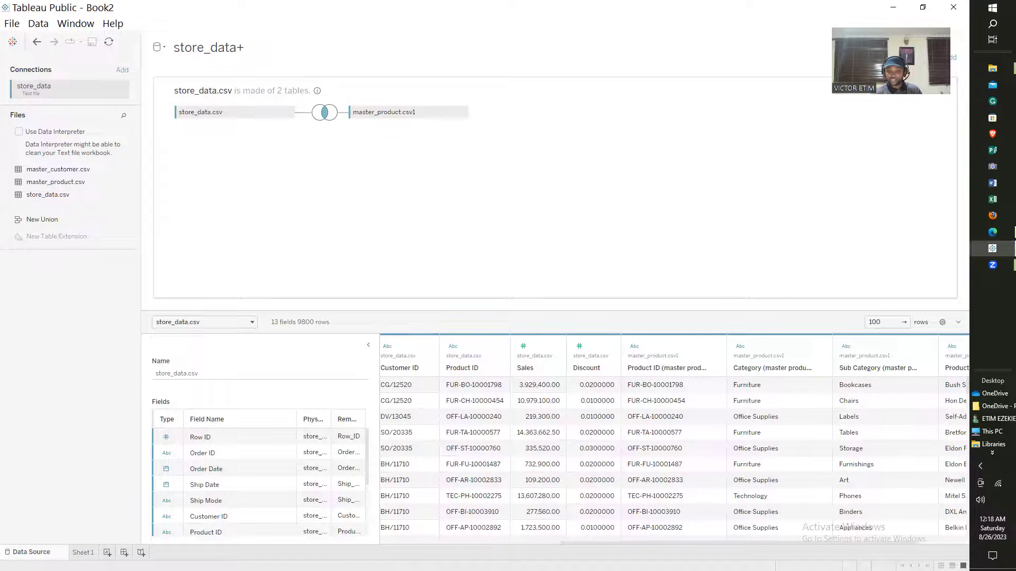
left_click_drag(651, 546, 697, 546)
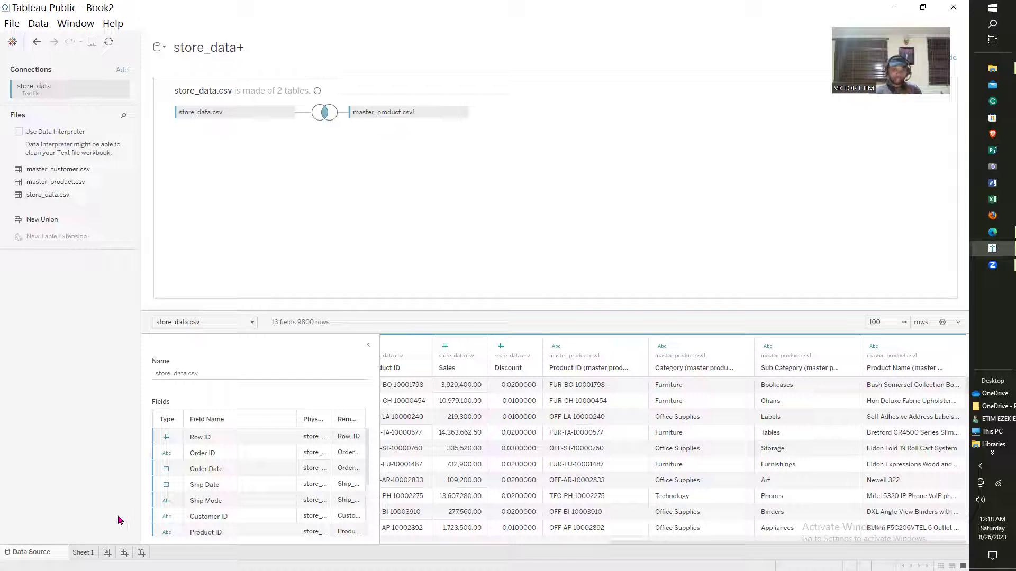
left_click(98, 553)
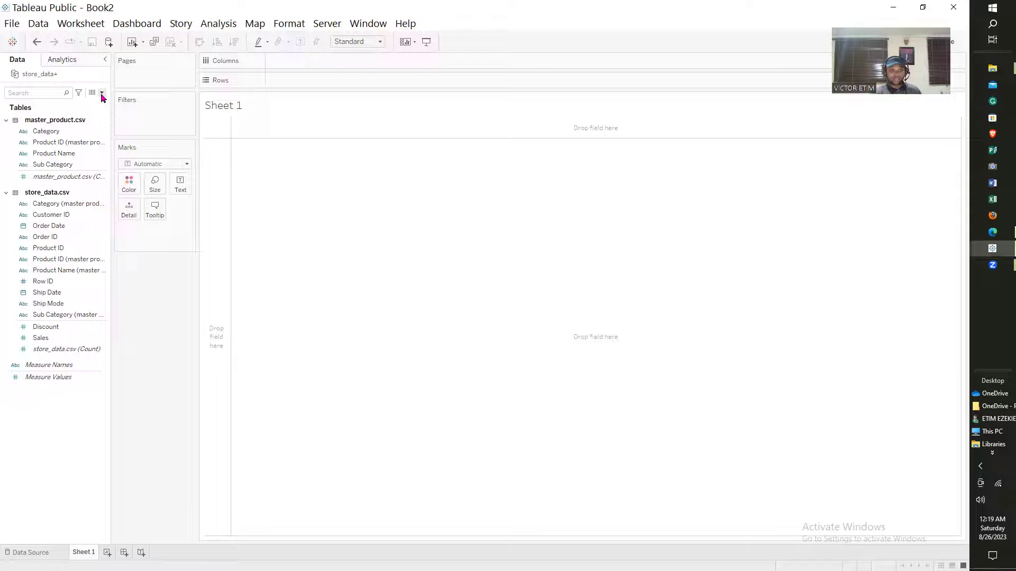
left_click(101, 93)
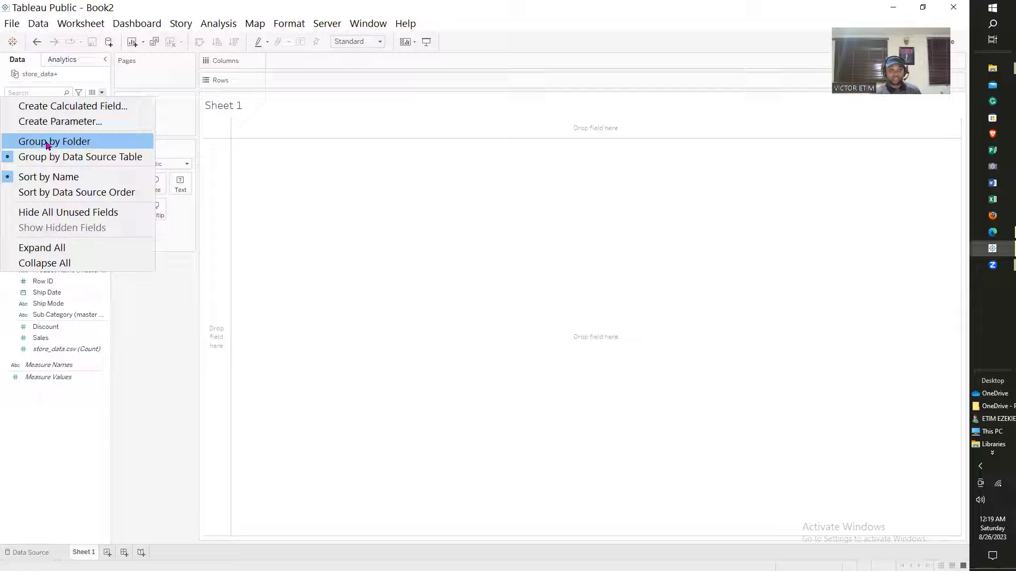
left_click(47, 142)
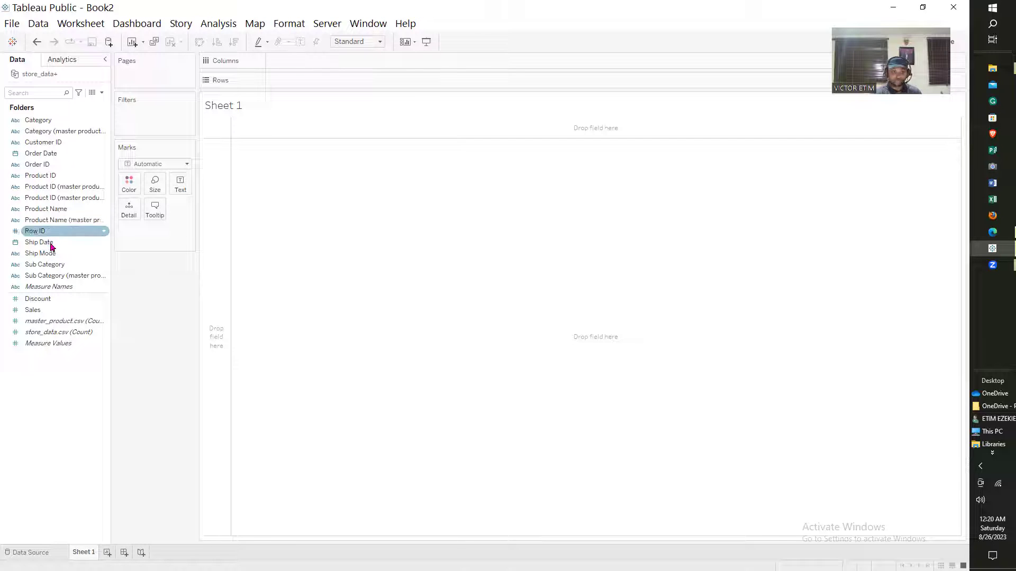
Build a bar chart with Sub Category on Rows and the sum of Sales on Columns.
left_click_drag(45, 266, 46, 290)
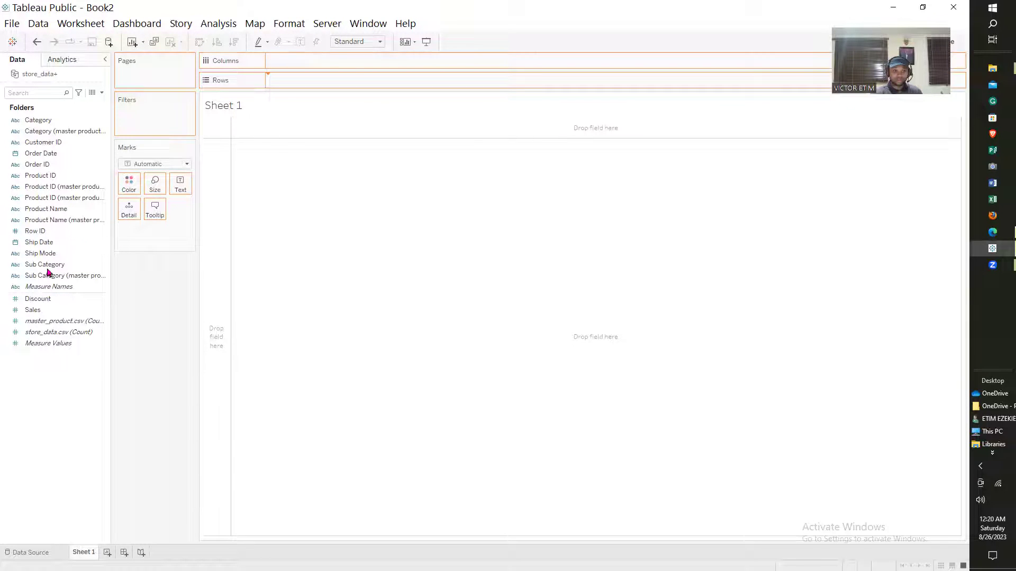
double_click(45, 266)
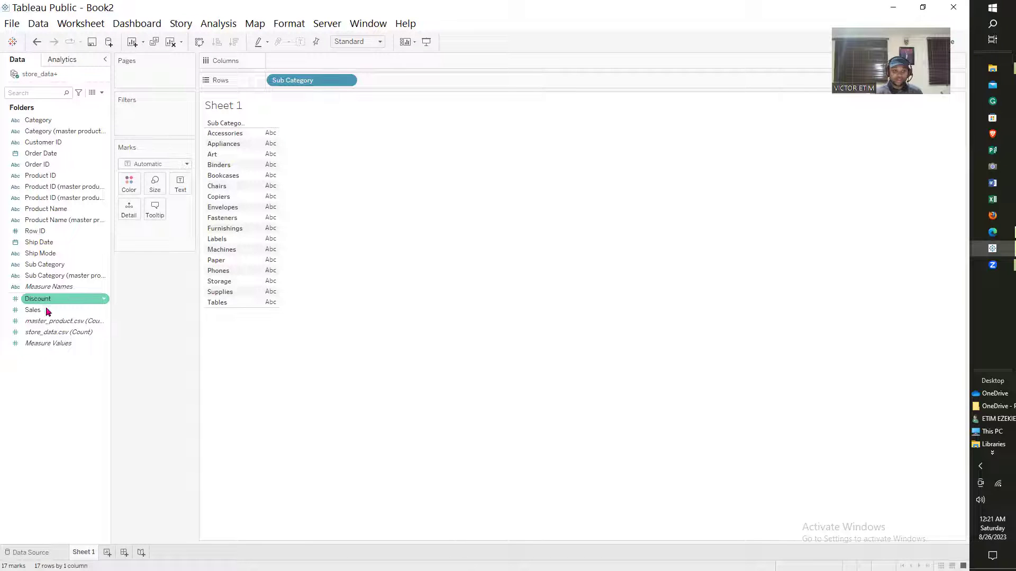
left_click_drag(47, 314, 315, 64)
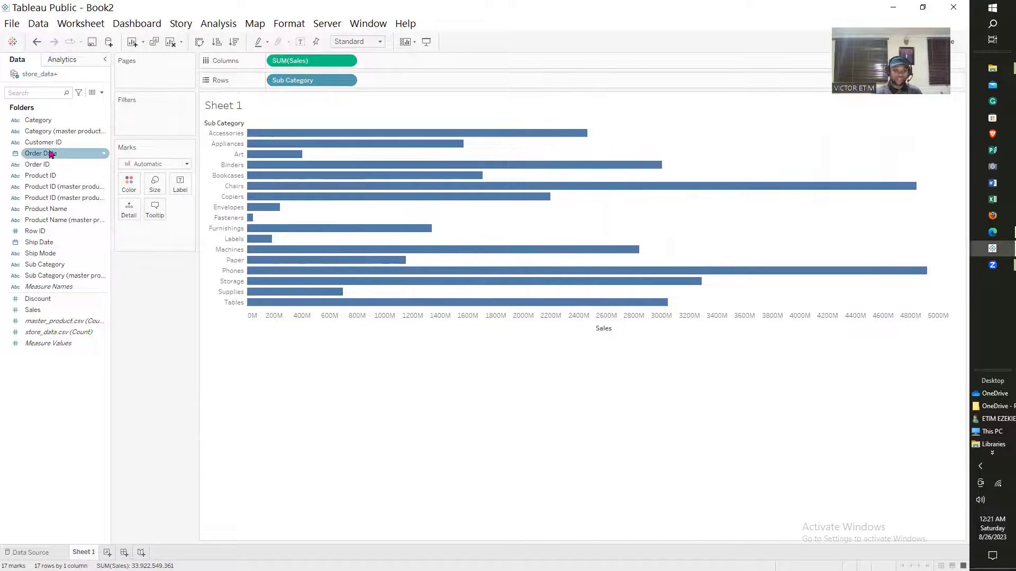
Split the sales bars by Order Date year and label them with Sales, enlarging the rows to fill the view.
left_click_drag(51, 154, 273, 62)
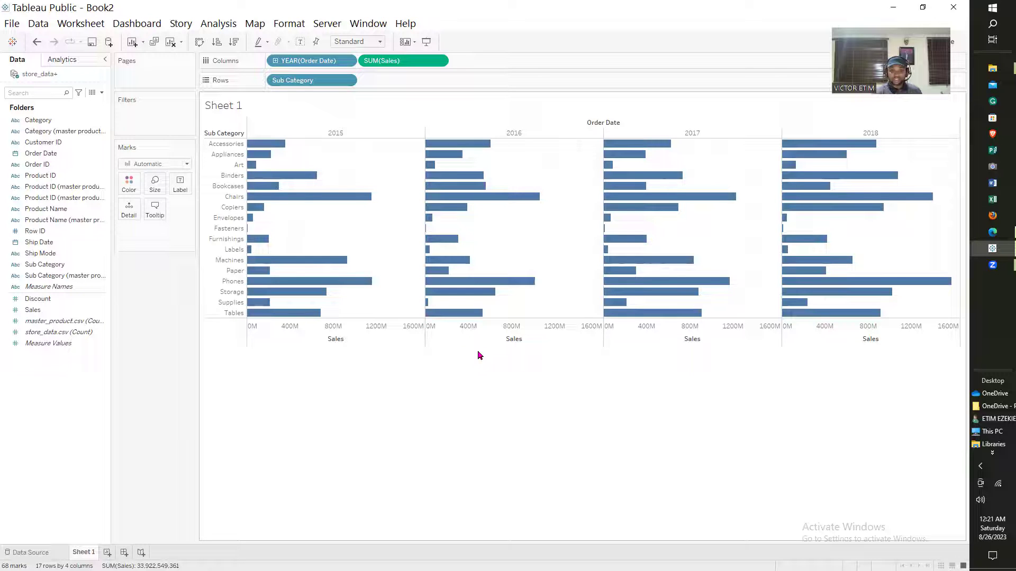
left_click_drag(476, 345, 483, 520)
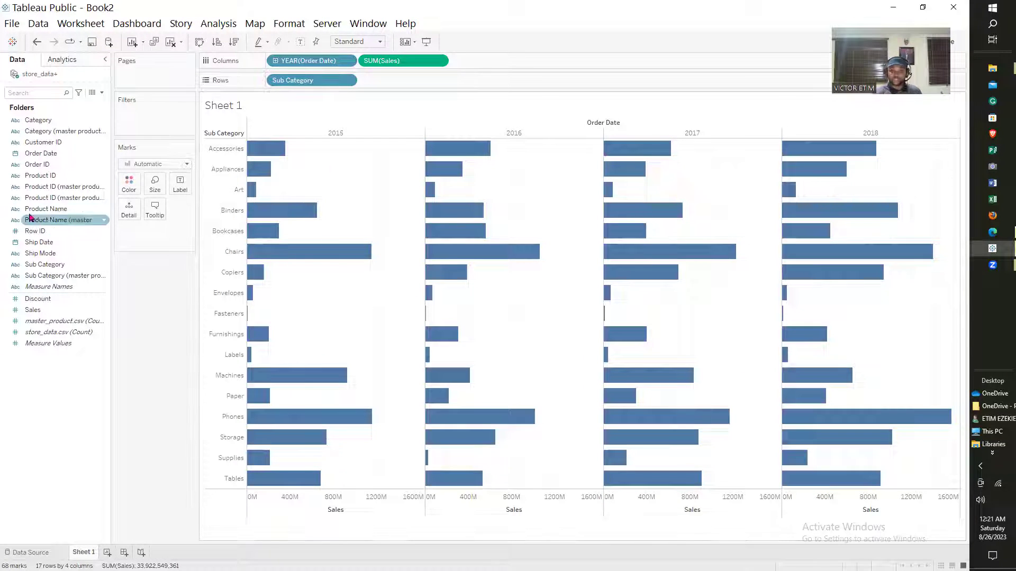
left_click_drag(32, 310, 178, 182)
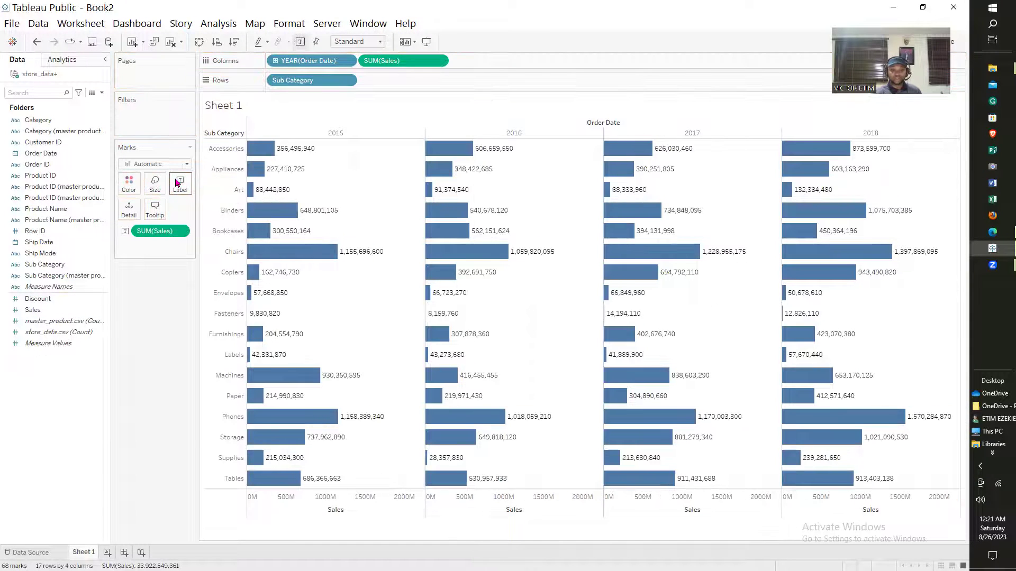
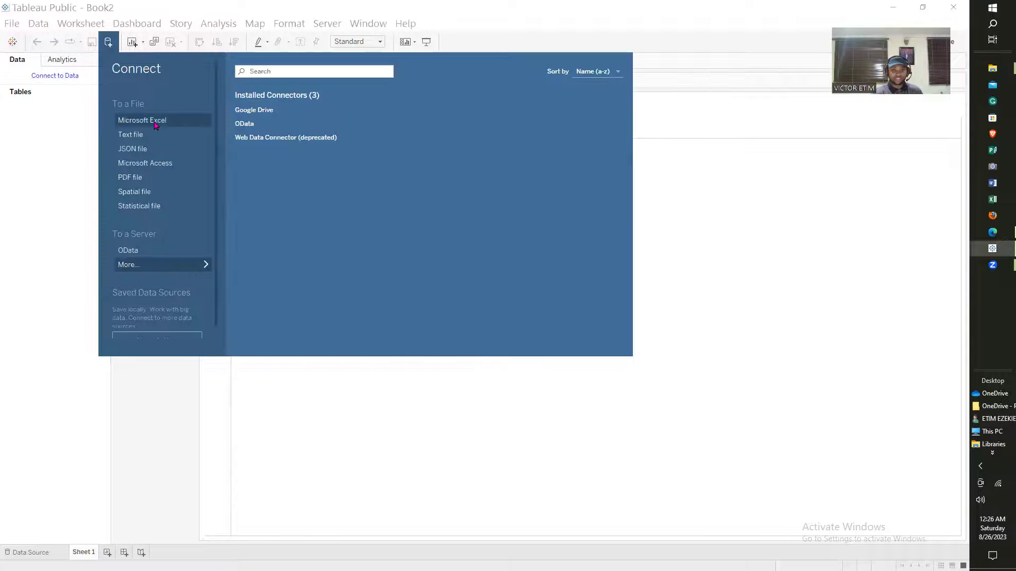
Connect to the Microsoft Excel file "sales order table" from the SQL folder.
left_click(156, 126)
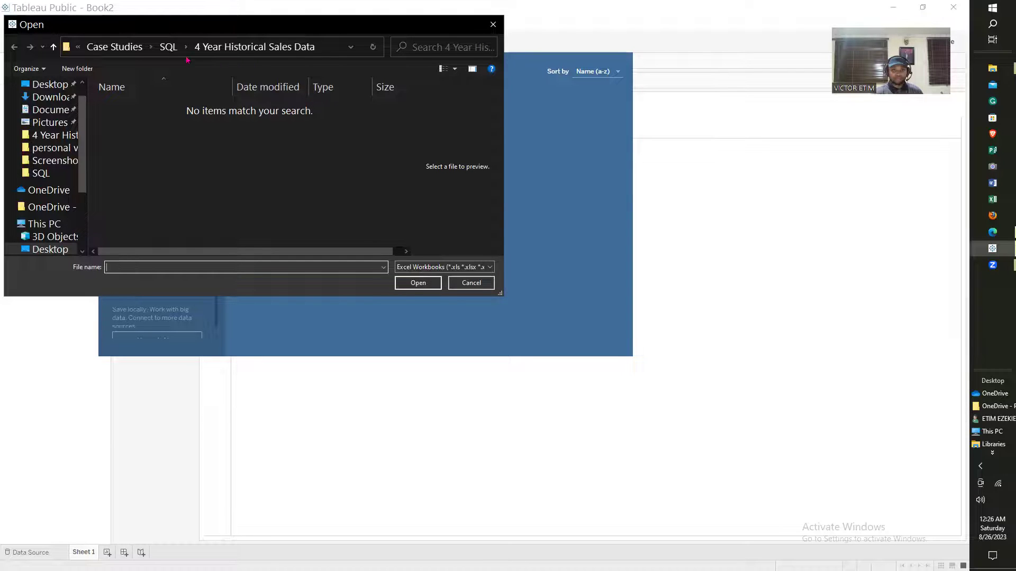
left_click(169, 48)
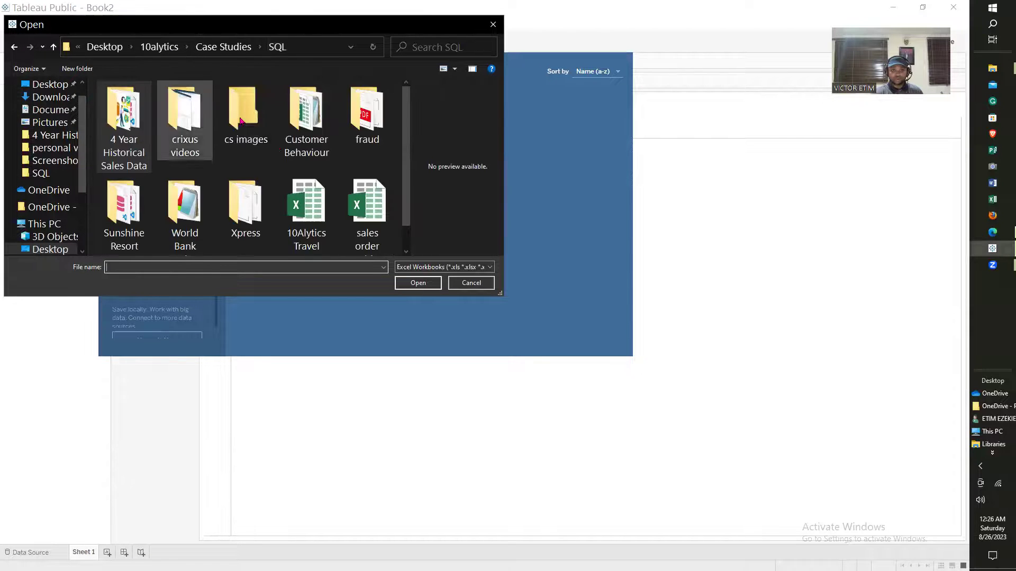
left_click(364, 212)
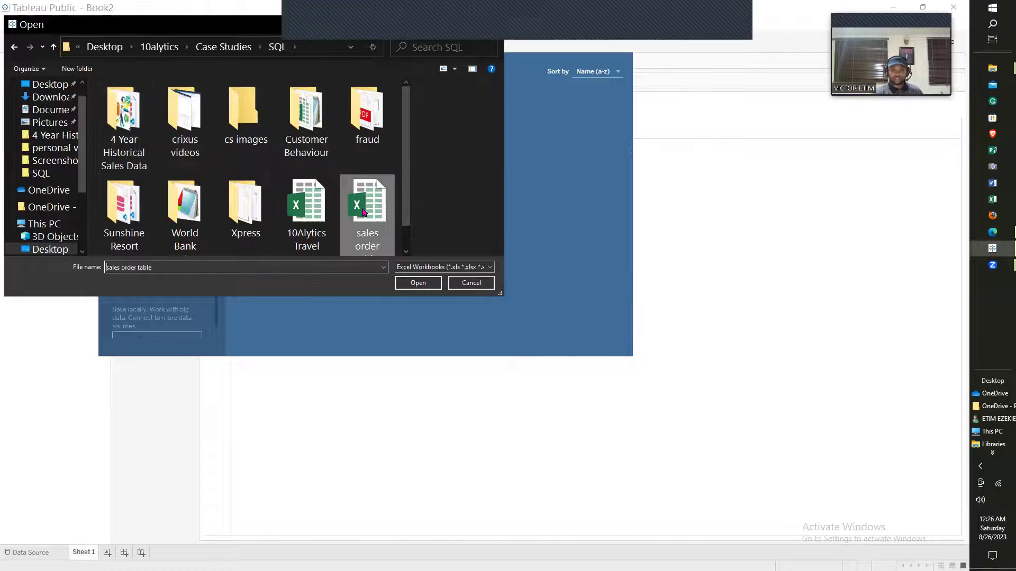
left_click(408, 282)
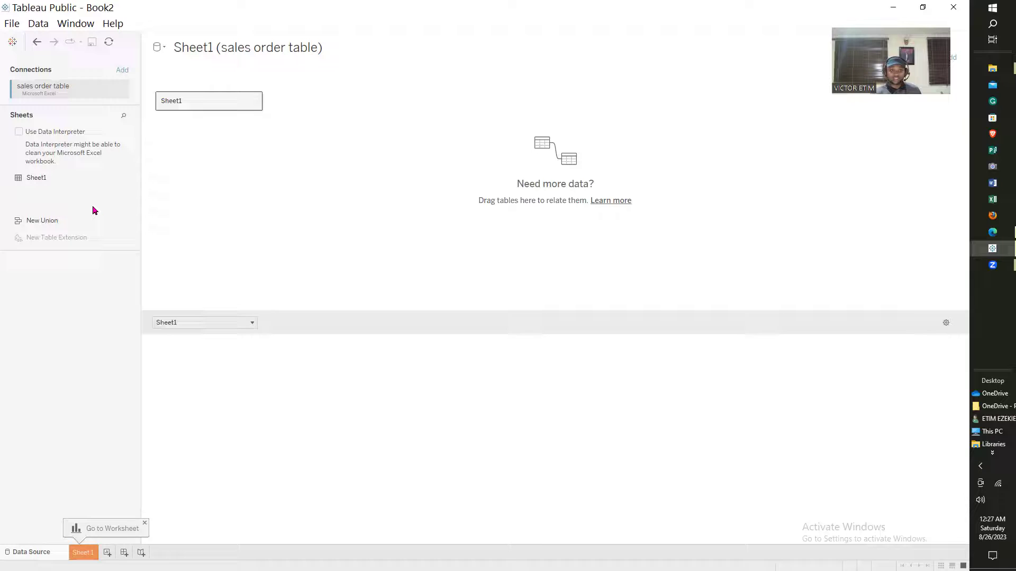
Rename the Sheet1 table on the data source canvas to "sales order".
left_click(189, 107)
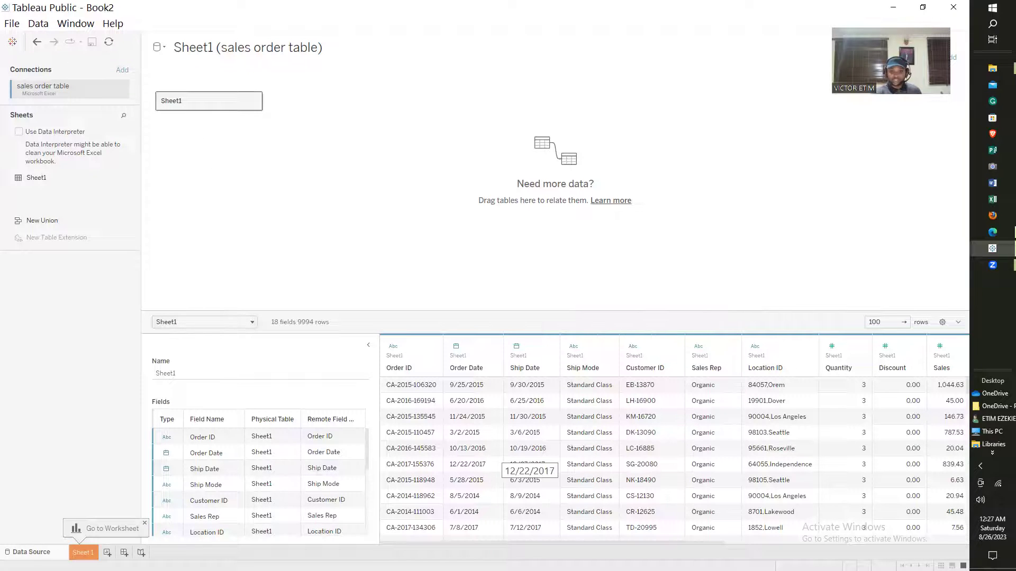
right_click(185, 103)
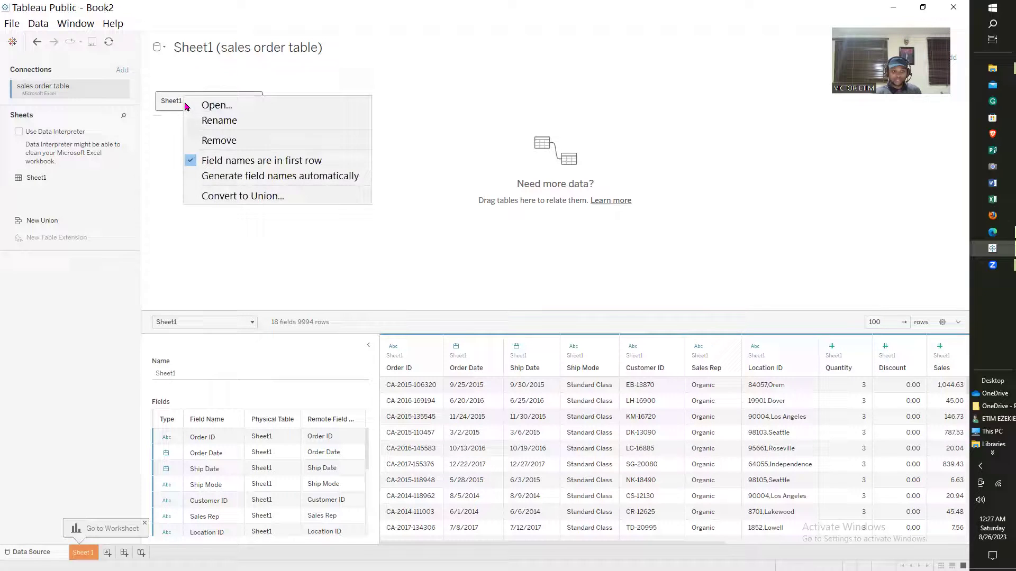
left_click(228, 121)
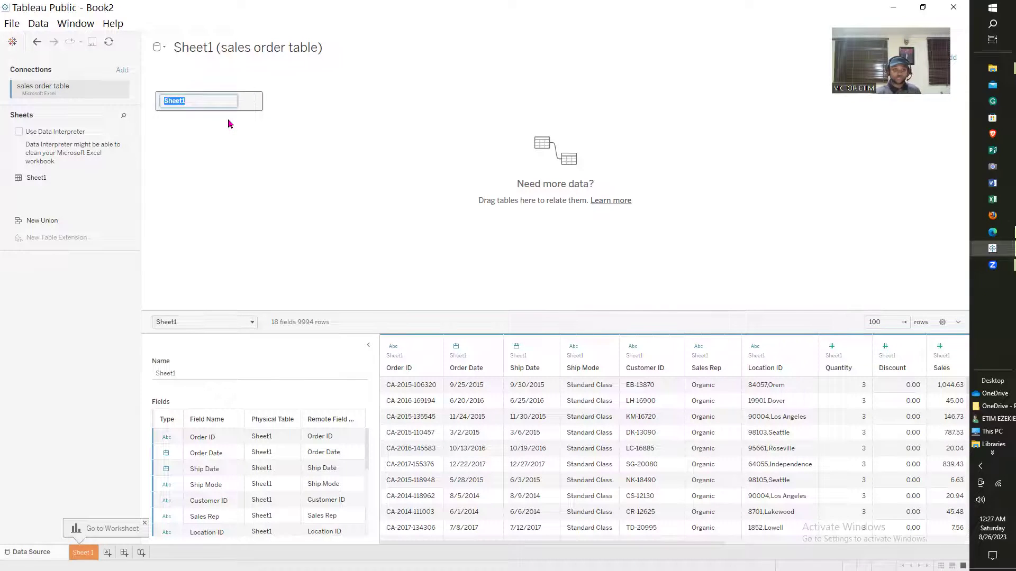
type("sale")
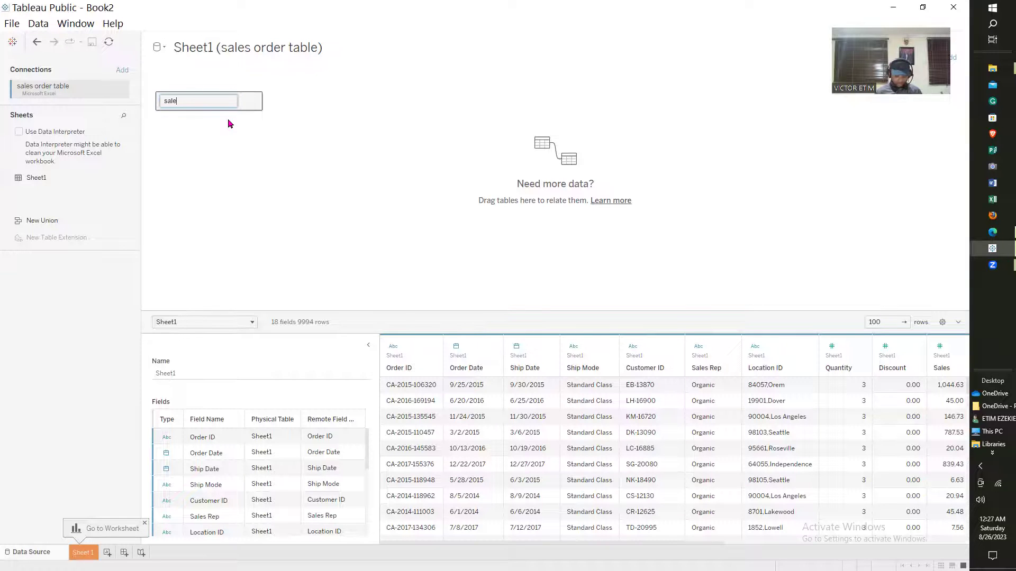
type("s order")
key("Return")
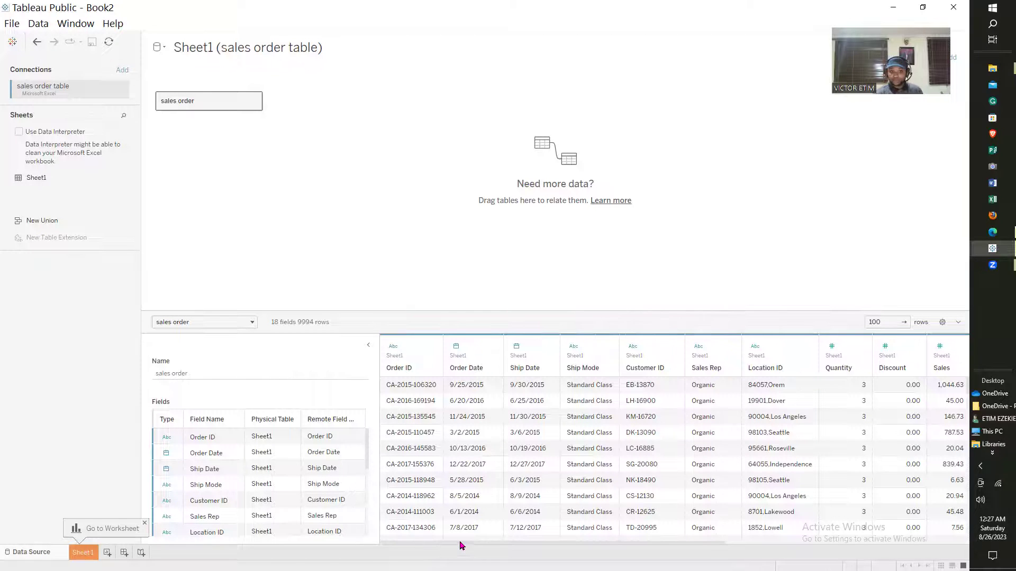
Add the store_data CSV from the 4 Year Historical Sales Data folder as a second, separate text file data source.
left_click_drag(460, 544, 585, 554)
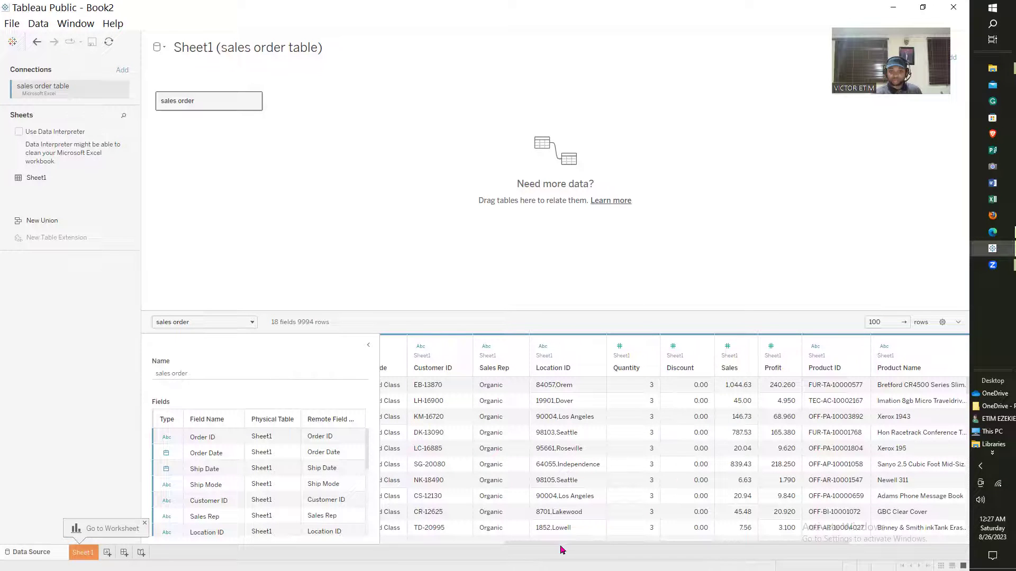
left_click_drag(578, 545, 698, 544)
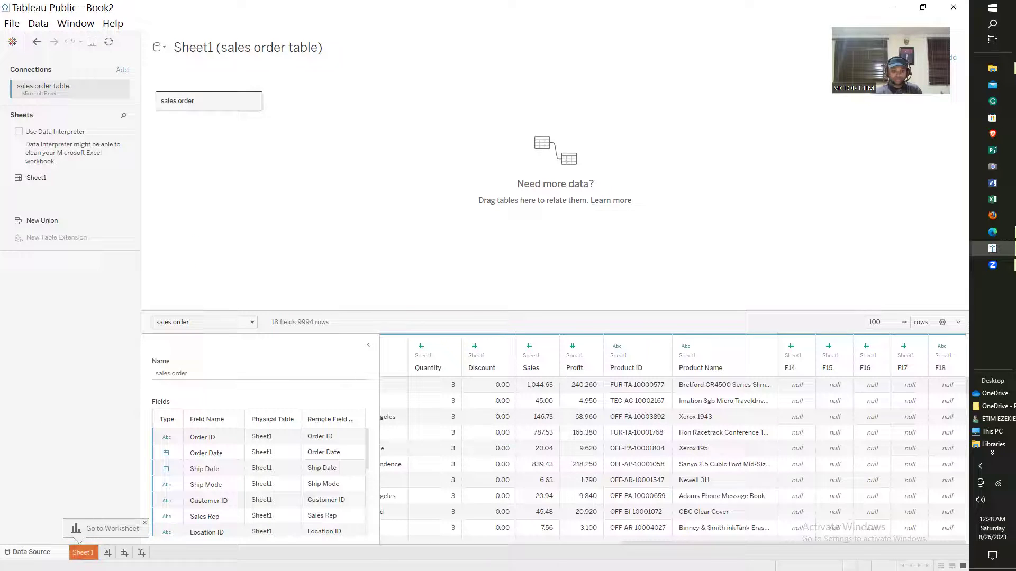
left_click(83, 552)
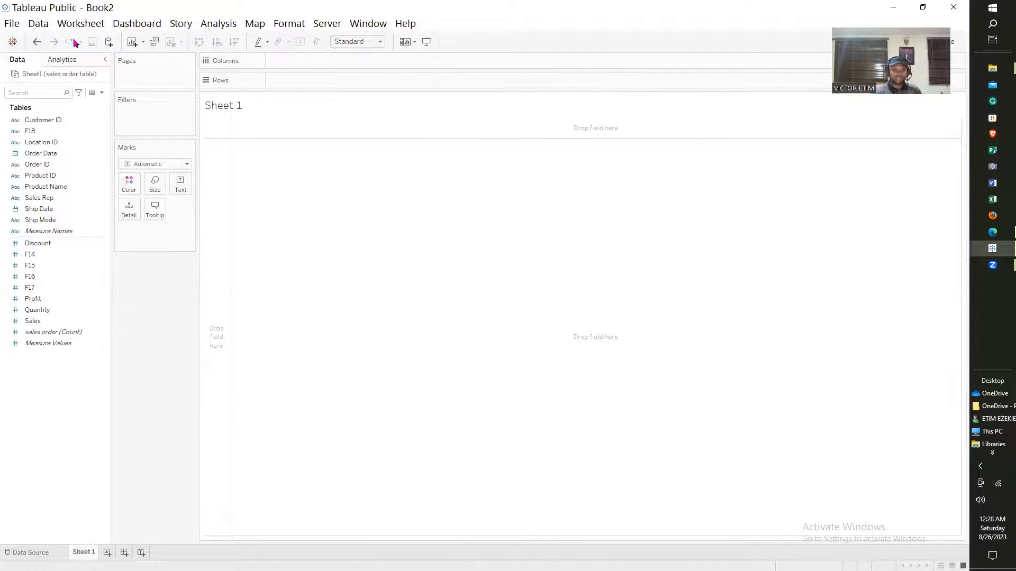
left_click(109, 44)
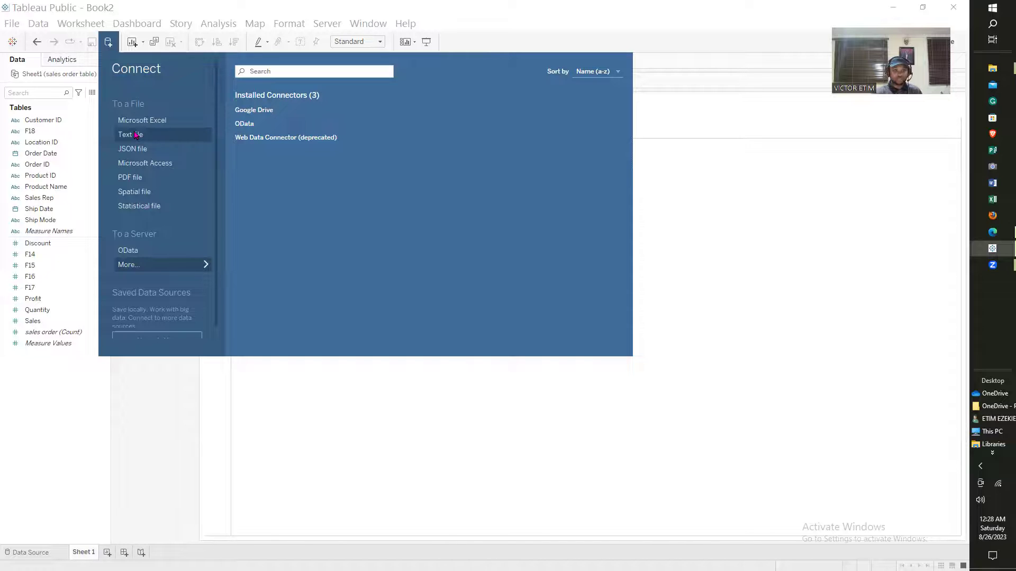
left_click(136, 135)
double_click(118, 137)
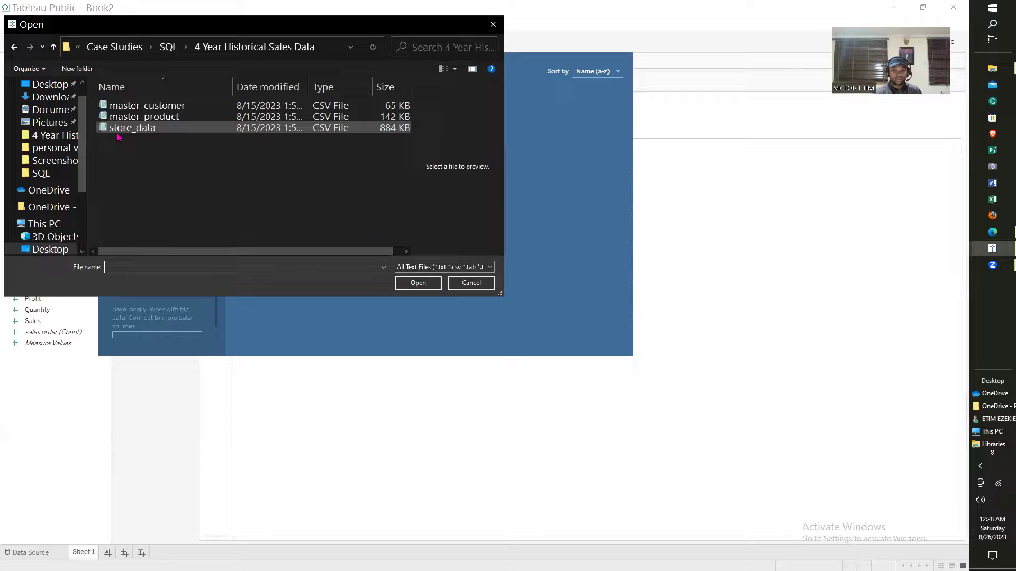
left_click(141, 129)
left_click(418, 282)
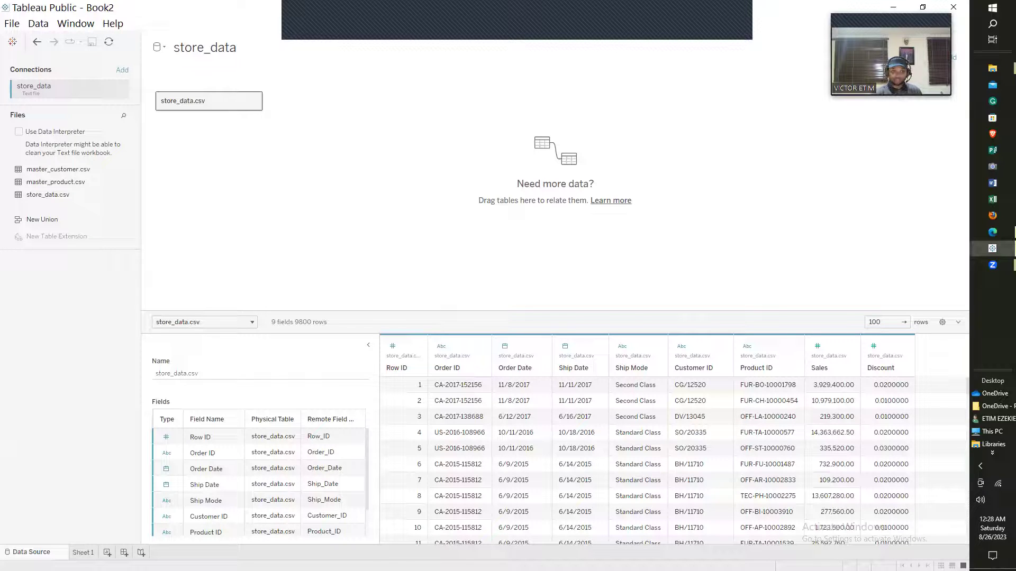
In Sheet 1, rename the "Sheet1 (sales order table)" data source to "sales order table".
left_click(84, 553)
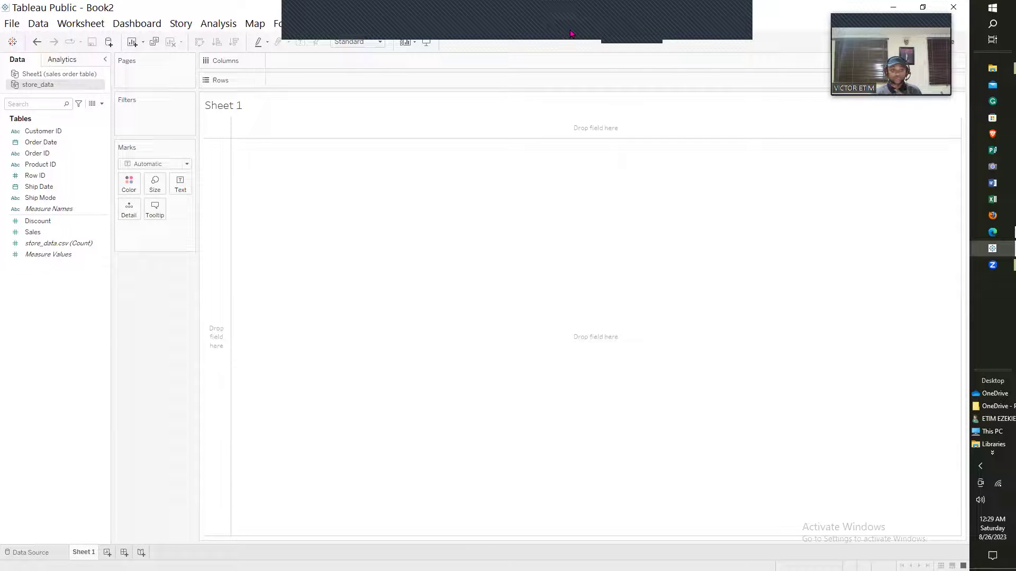
left_click(45, 75)
right_click(45, 75)
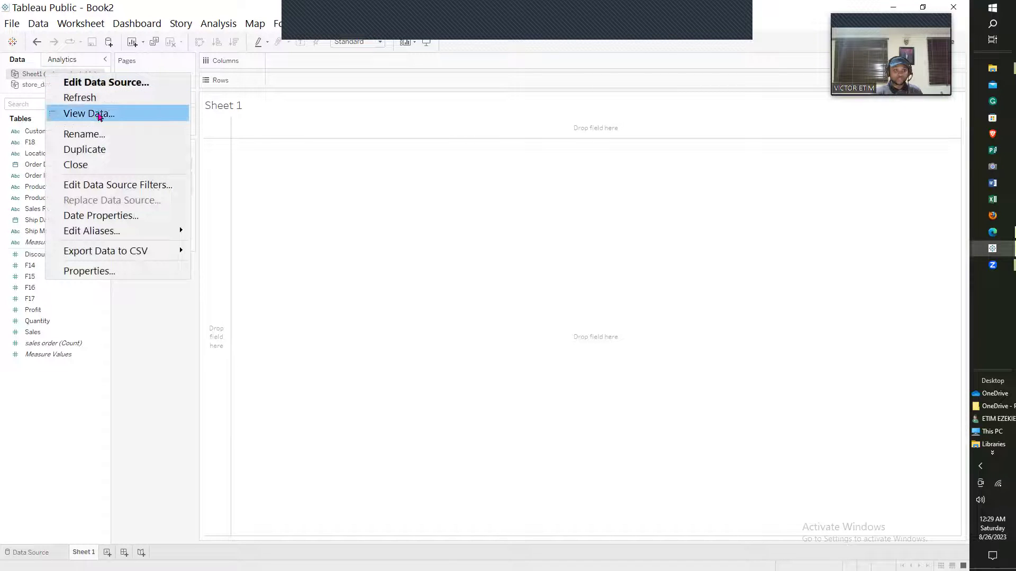
left_click(106, 134)
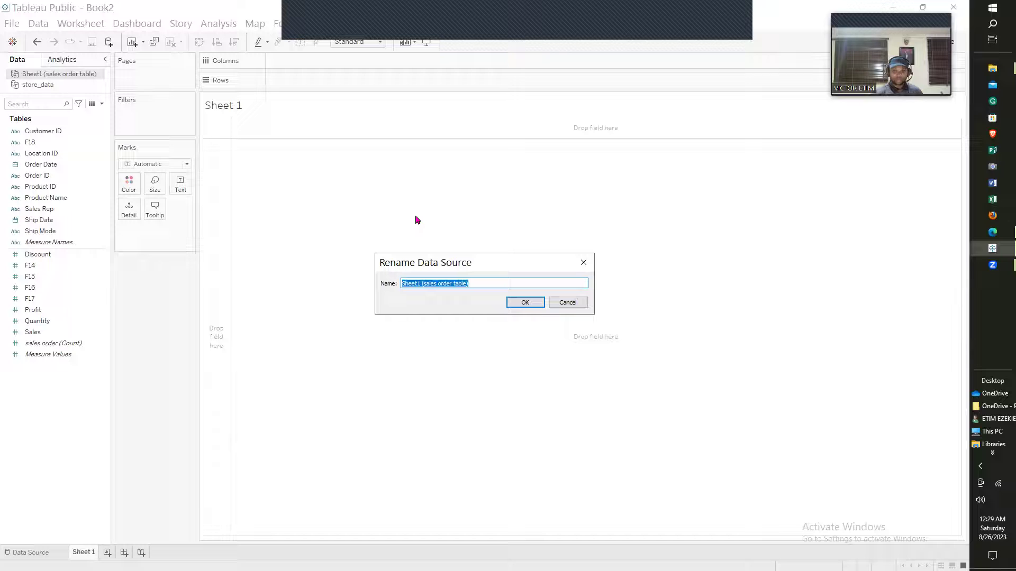
key("End")
key("BackSpace")
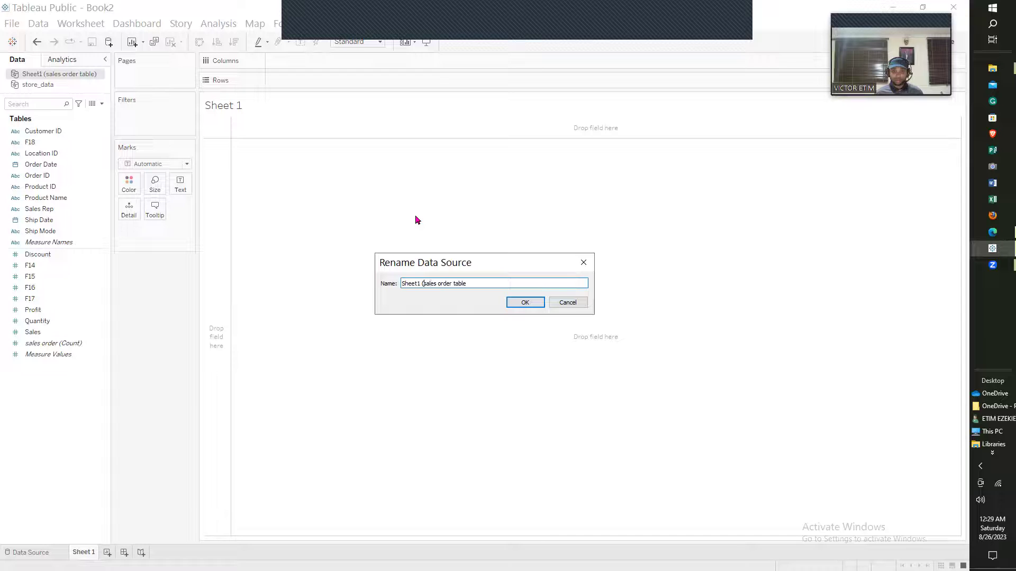
key("ctrl+Left")
key("ctrl+Left")
key("ctrl+Left")
key("BackSpace")
key("BackSpace")
key("BackSpace")
key("BackSpace")
key("BackSpace")
key("BackSpace")
key("BackSpace")
key("BackSpace")
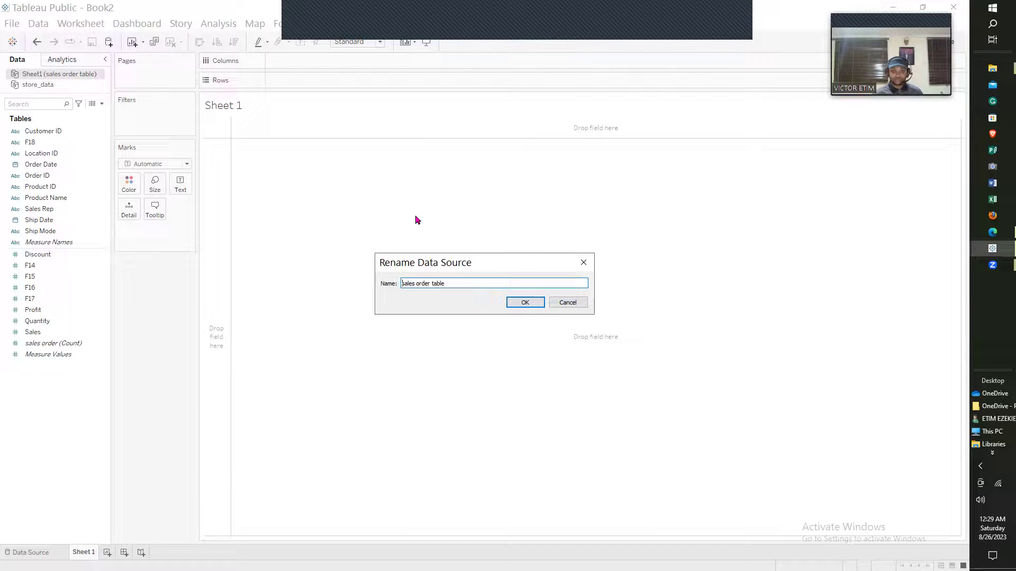
left_click(525, 302)
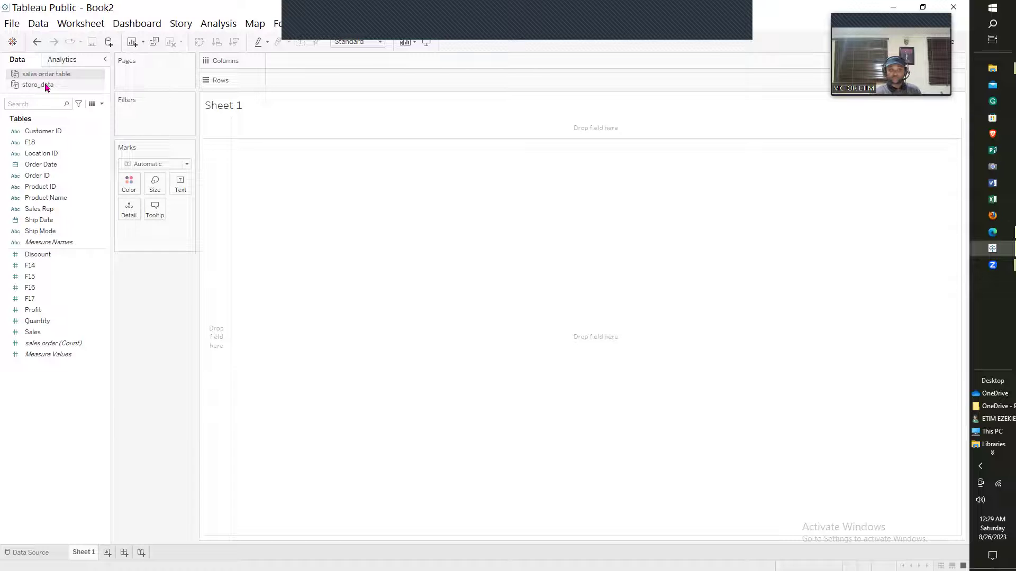
Open the blend relationships with store_data as primary source, enlarge the dialog, and switch the mapping to sales order table to Custom.
left_click(45, 85)
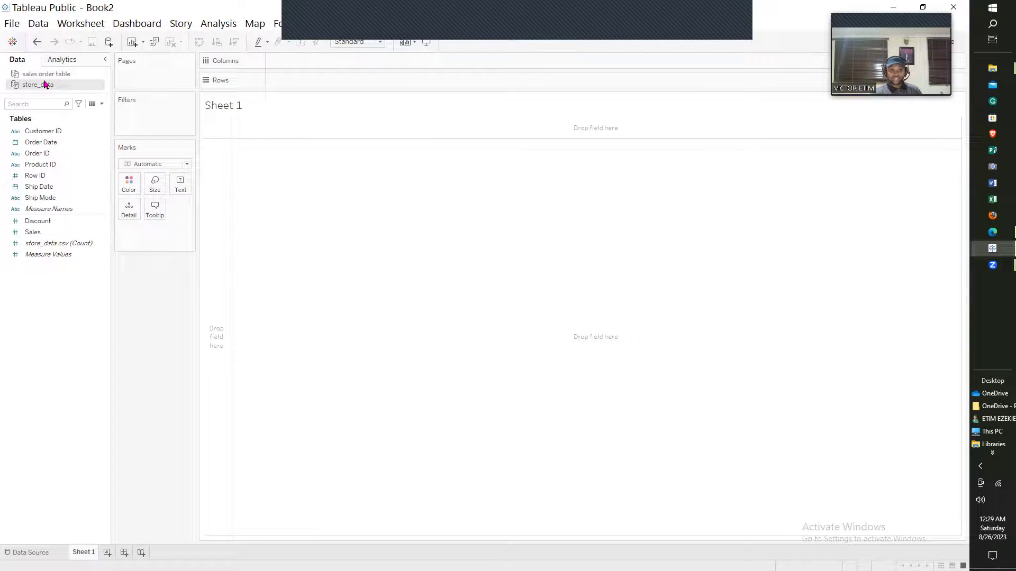
left_click(42, 28)
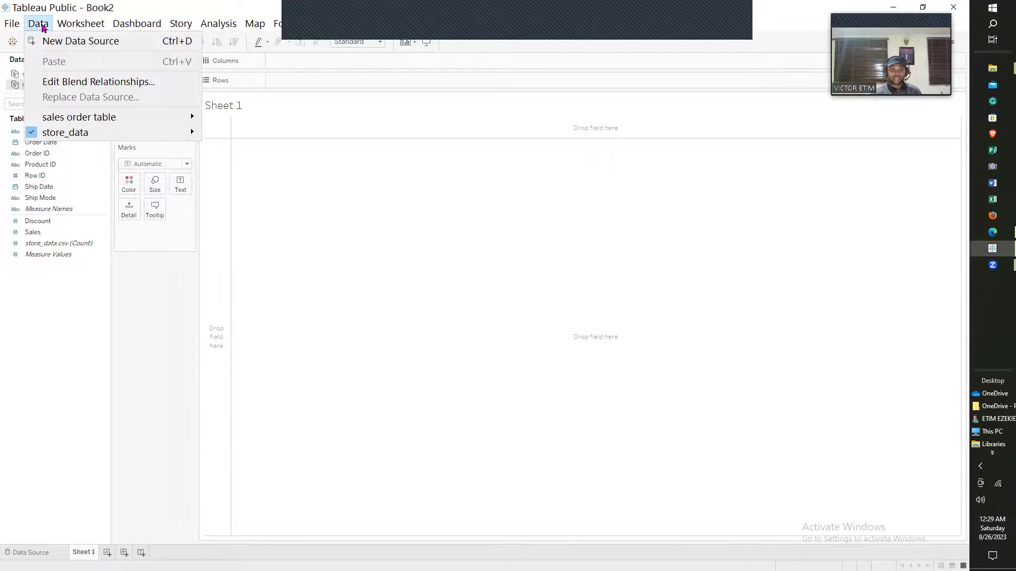
left_click(79, 82)
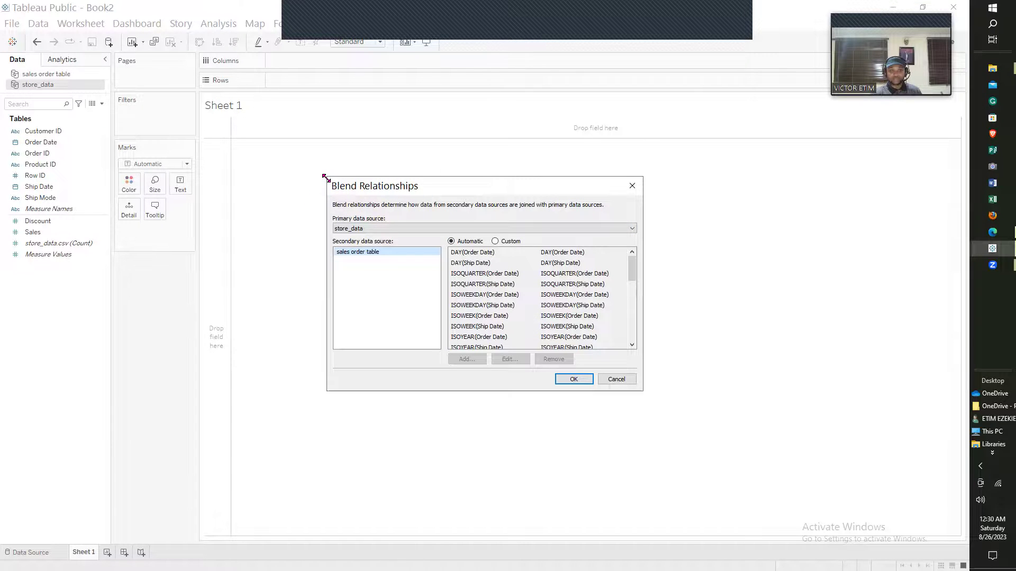
left_click_drag(326, 178, 105, 111)
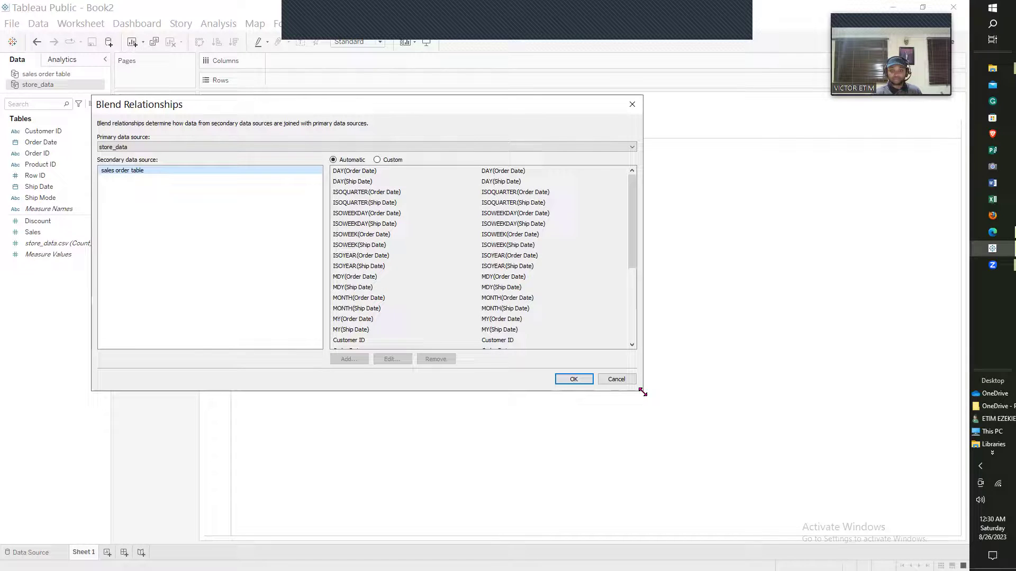
left_click_drag(643, 392, 877, 503)
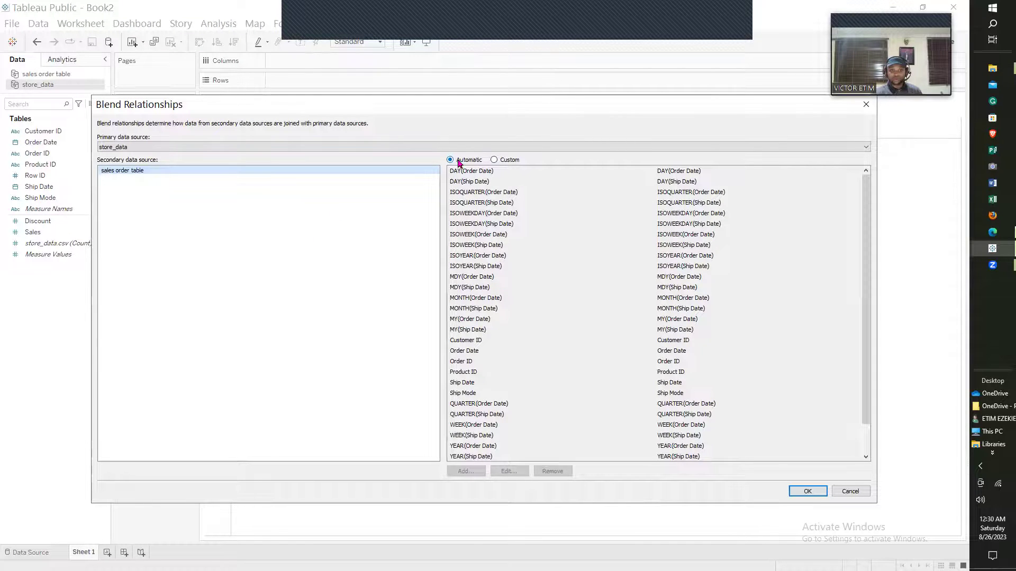
left_click(501, 161)
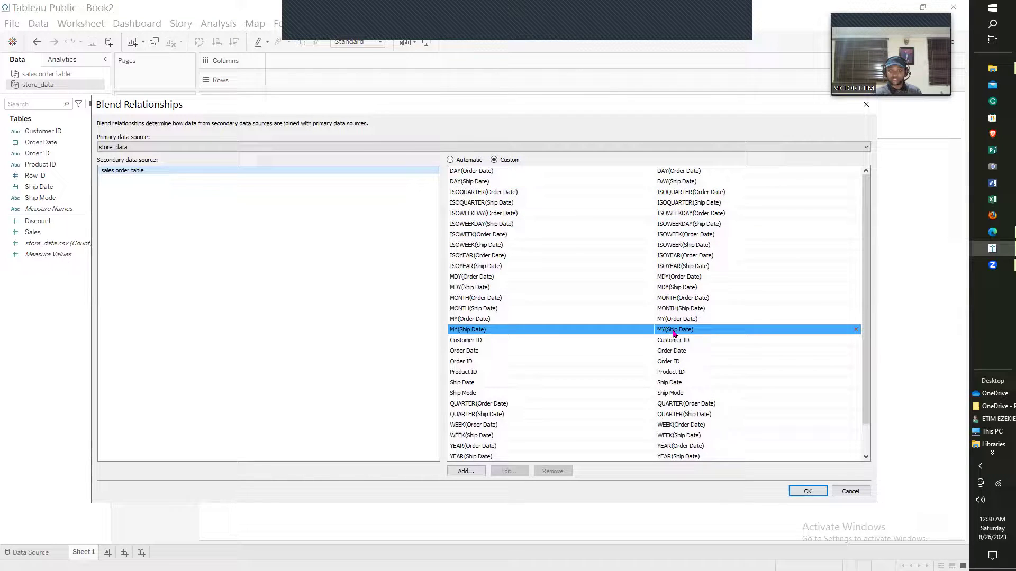
Remove the blend field mappings from DAY(Order Date) through MY(Ship Date).
left_click(543, 173)
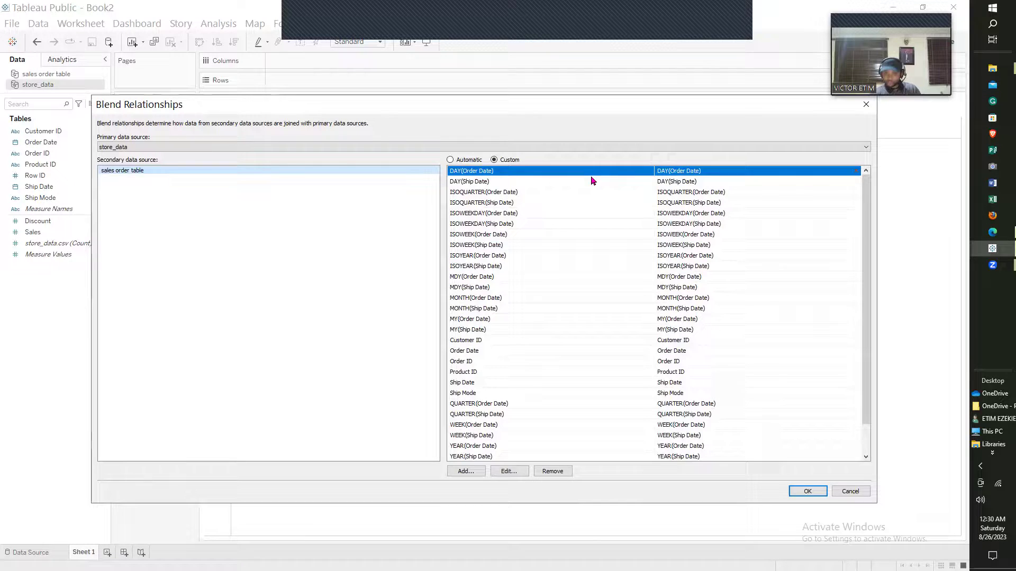
key("shift+Down")
key("shift+Down")
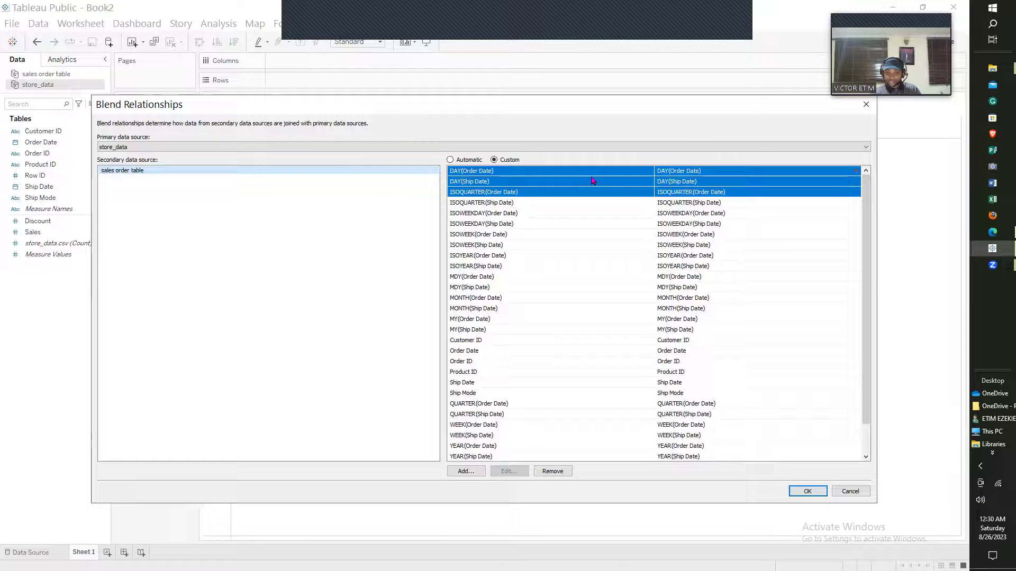
key("shift+Down")
key("shift+Down")
key("shift+Down")
key("shift+Down")
key("shift+Down")
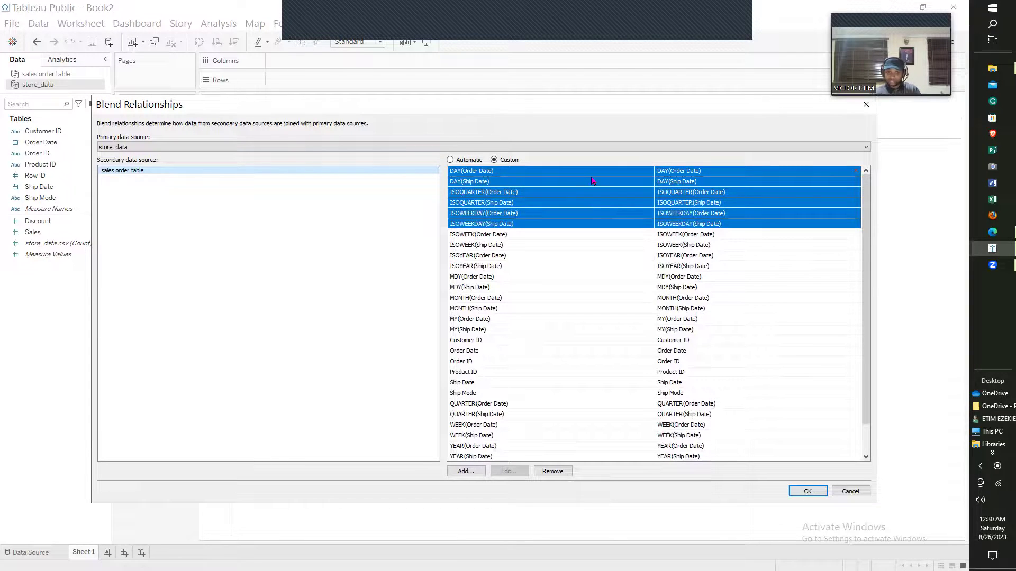
key("shift+Down")
key("shift+Down")
key("shift+Down")
key("shift+Down")
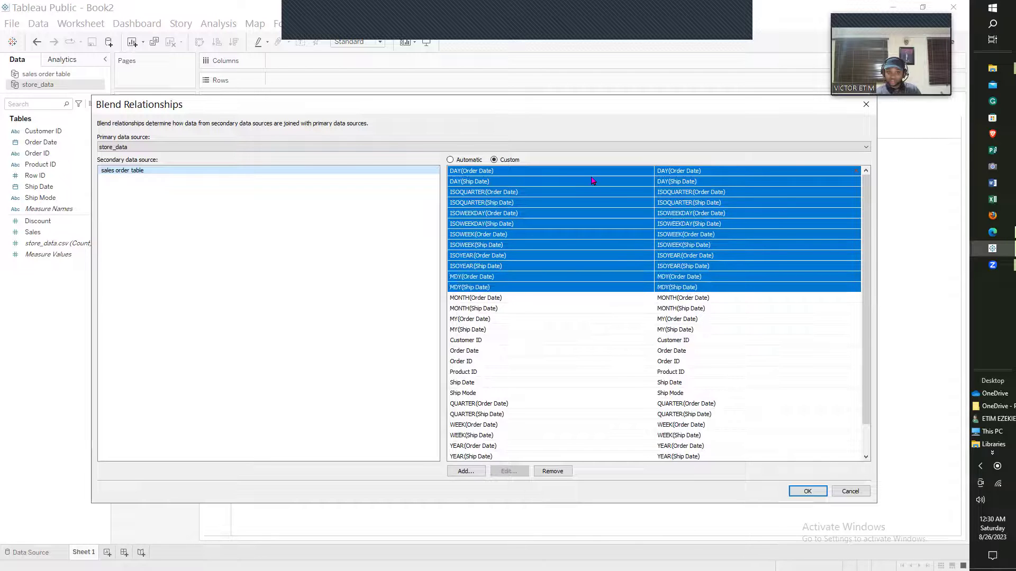
key("shift+Down")
key("shift+Down")
key("shift+Down")
key("shift+Down")
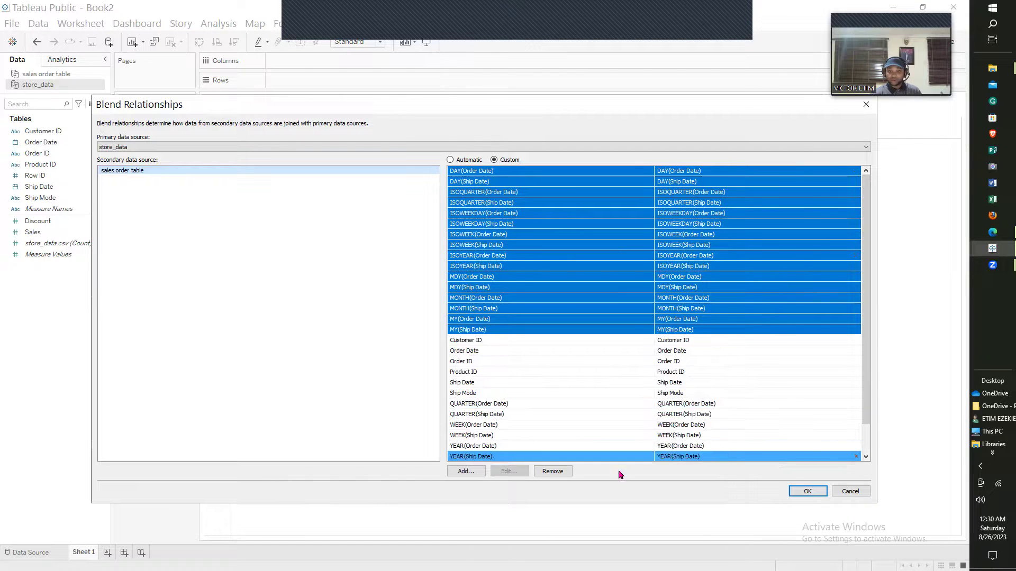
left_click(553, 471)
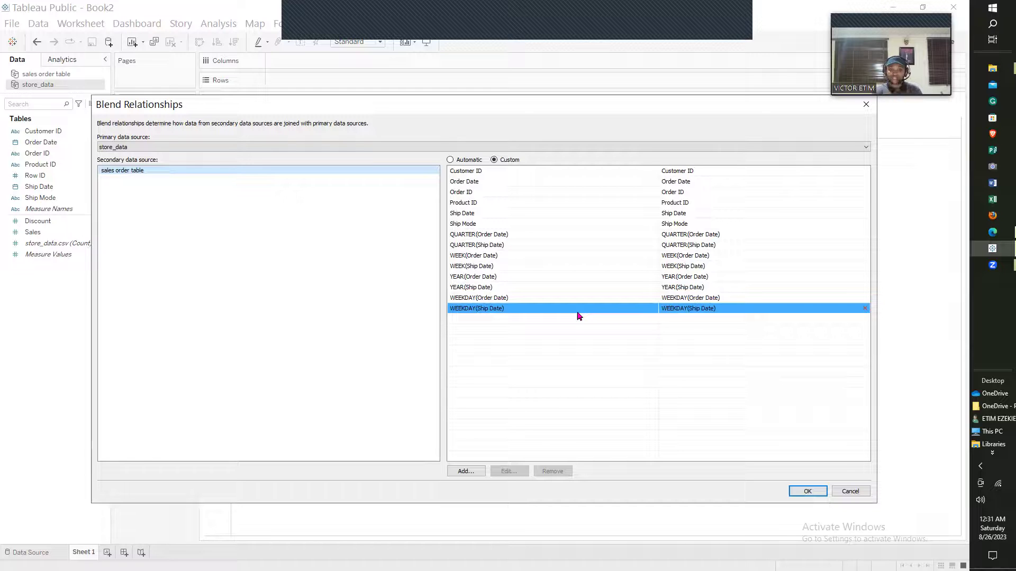
Remove the blend field mappings from QUARTER(Order Date) through WEEKDAY(Ship Date).
left_click(491, 238)
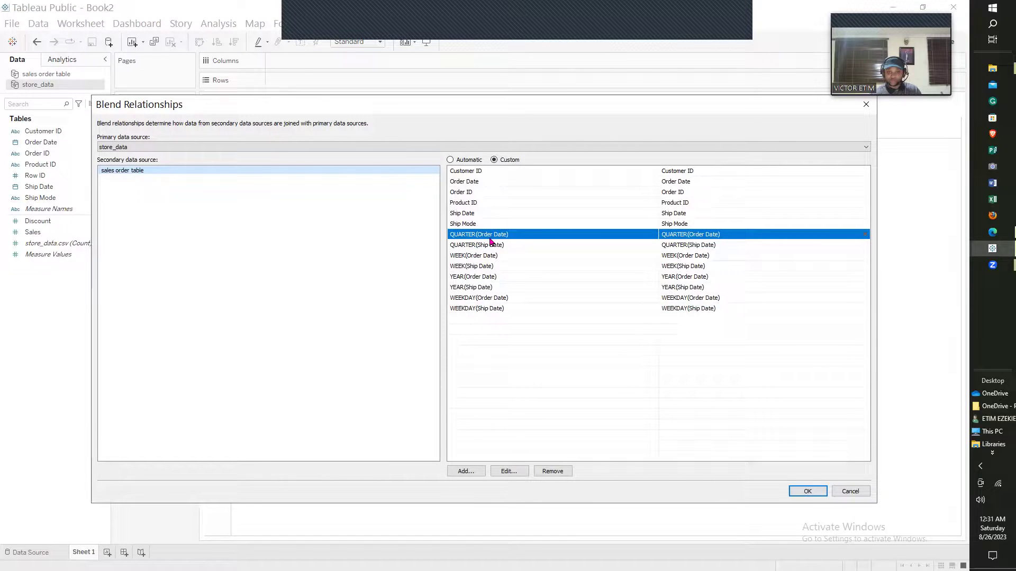
key("shift+Down")
key("shift+Down")
key("shift+Down")
key("shift+Down")
key("shift+Down")
key("shift+Down")
key("shift+Down")
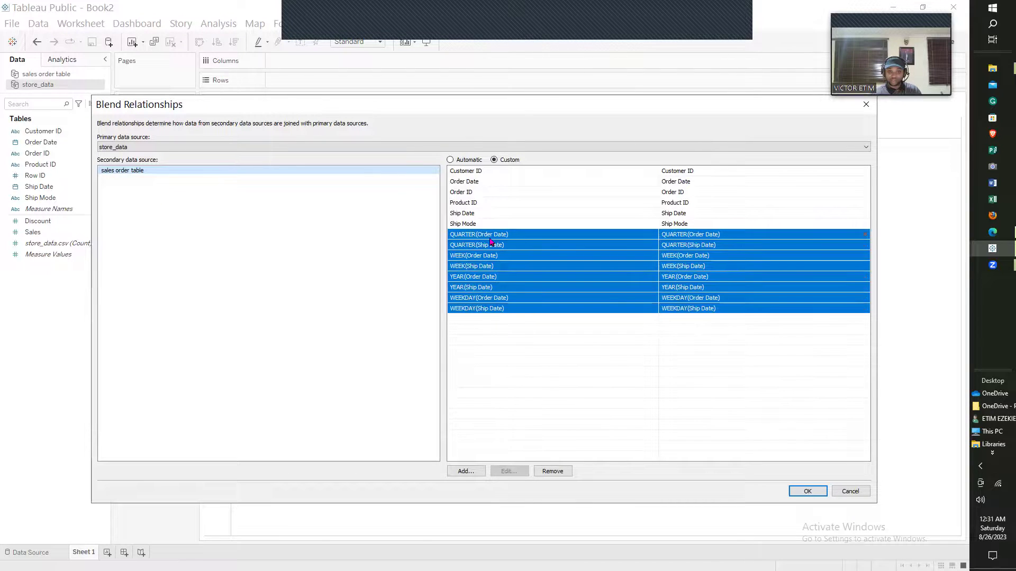
left_click(551, 472)
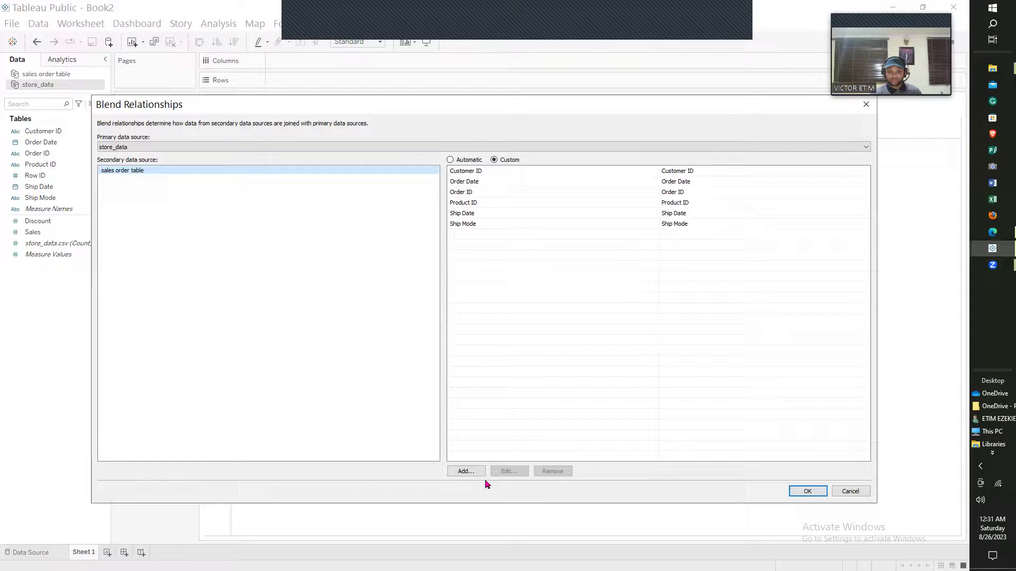
Apply the custom blend relationships without adding another field mapping.
left_click(468, 472)
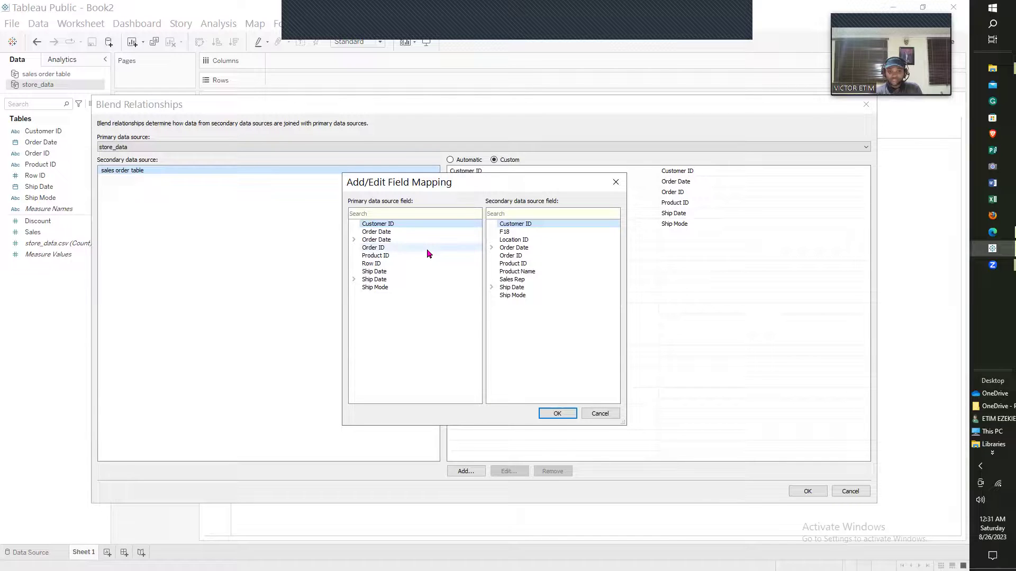
left_click(601, 415)
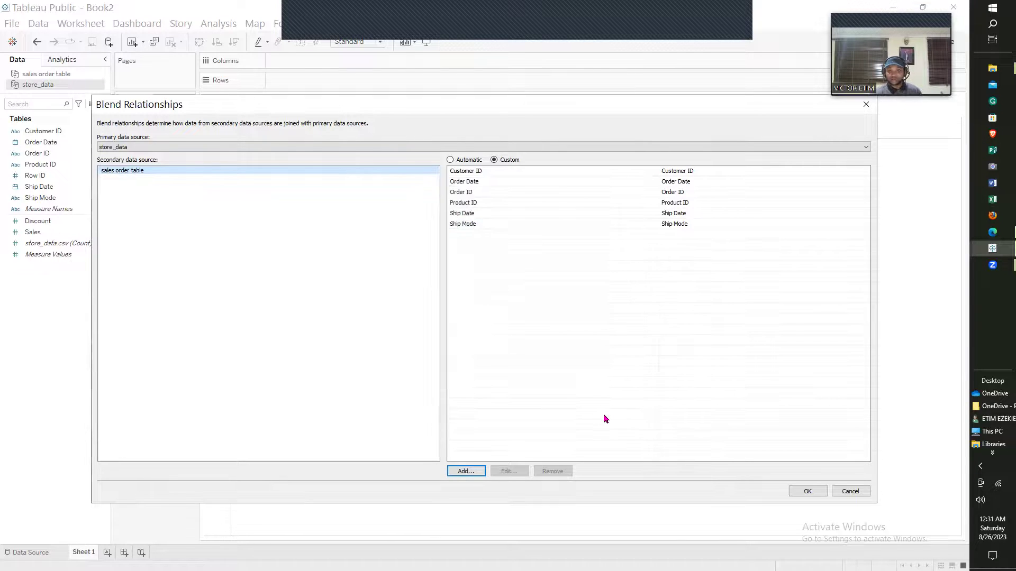
left_click(808, 492)
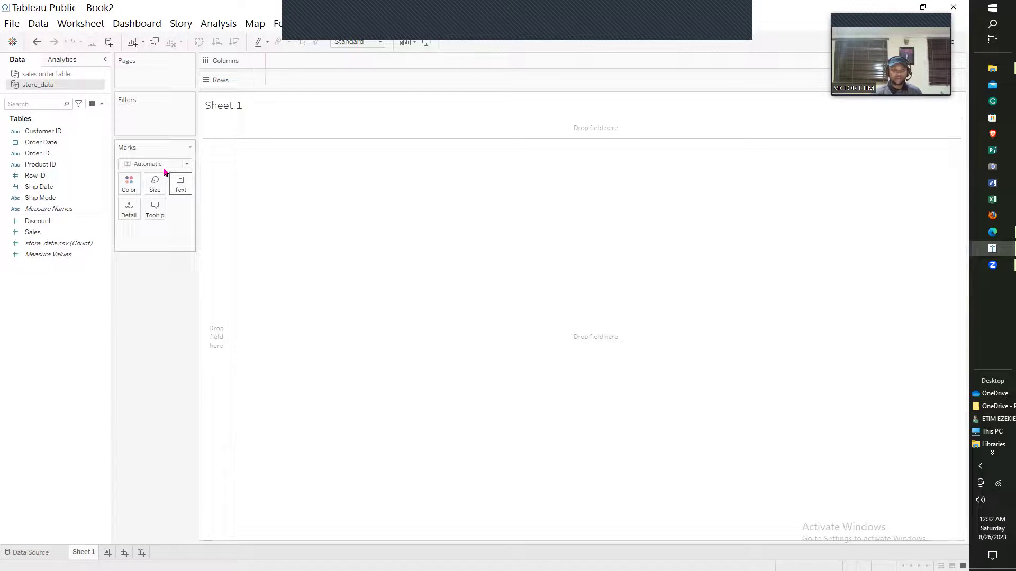
Compare the fields available in the sales order table and store_data data sources.
left_click(19, 154)
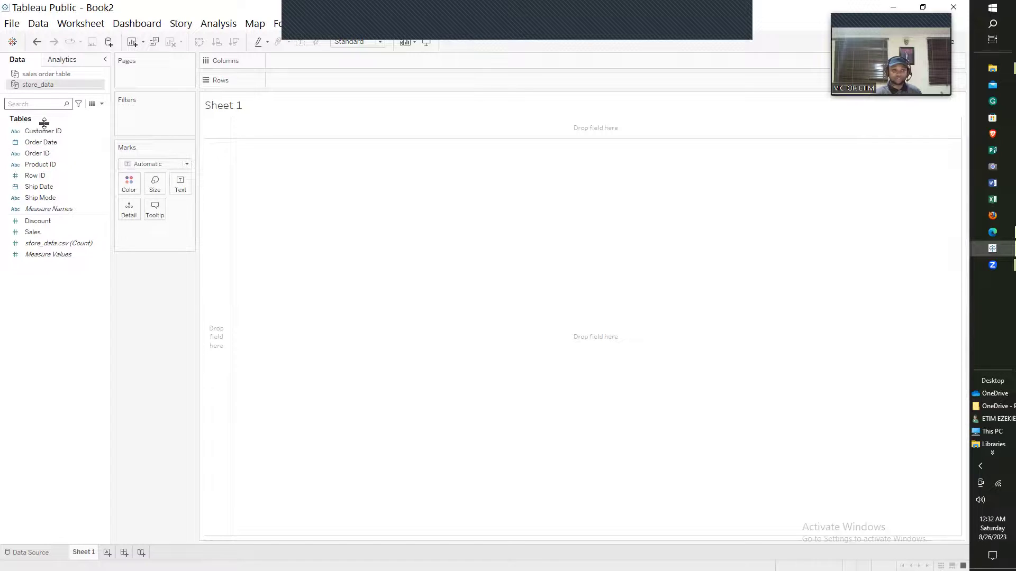
left_click(47, 74)
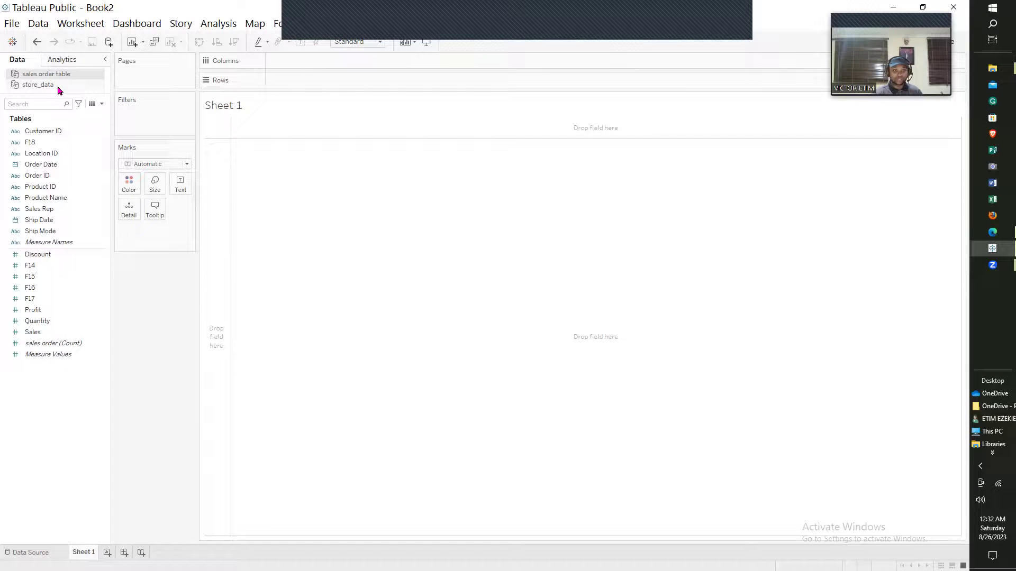
left_click(57, 86)
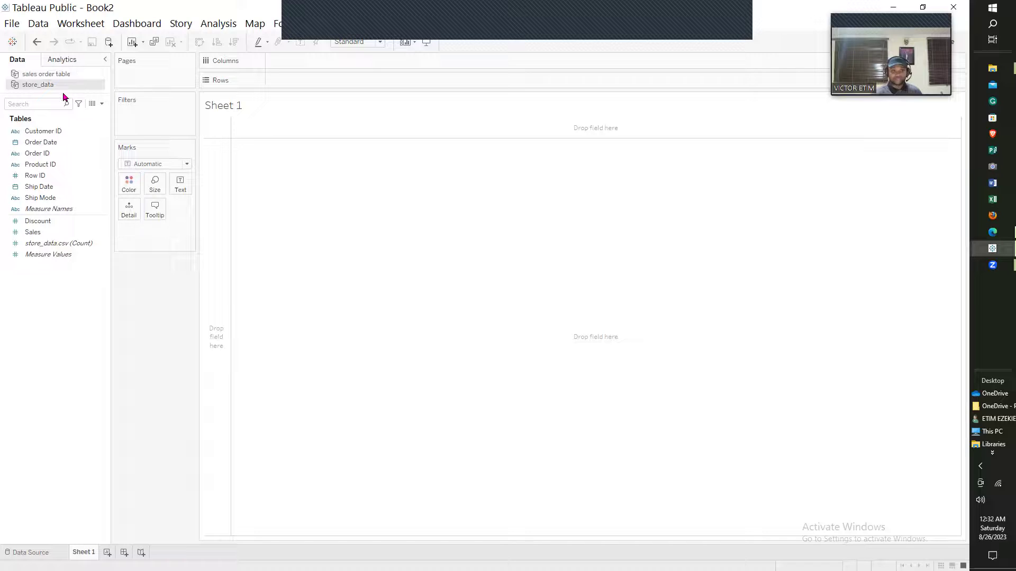
left_click(45, 76)
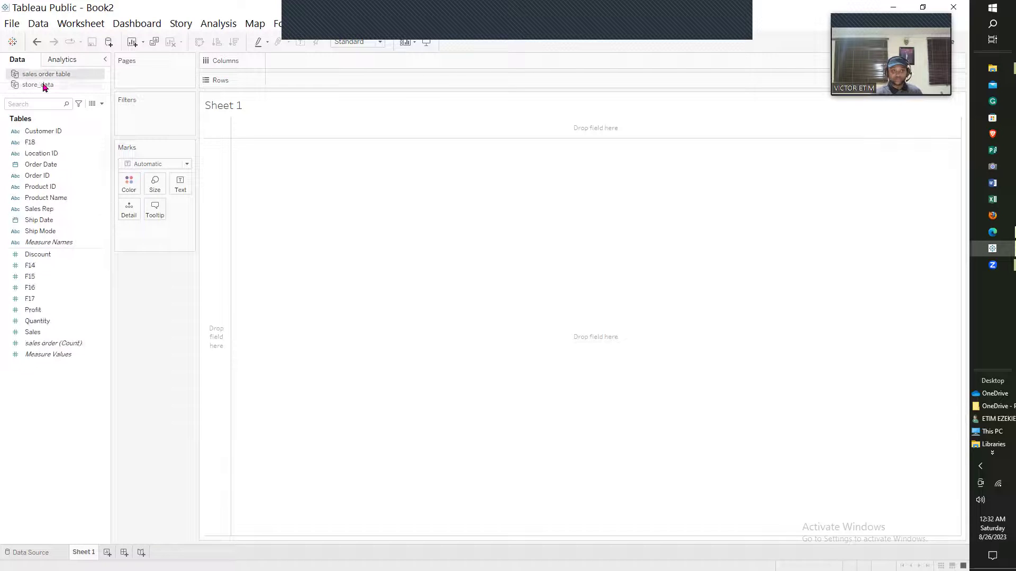
left_click(45, 86)
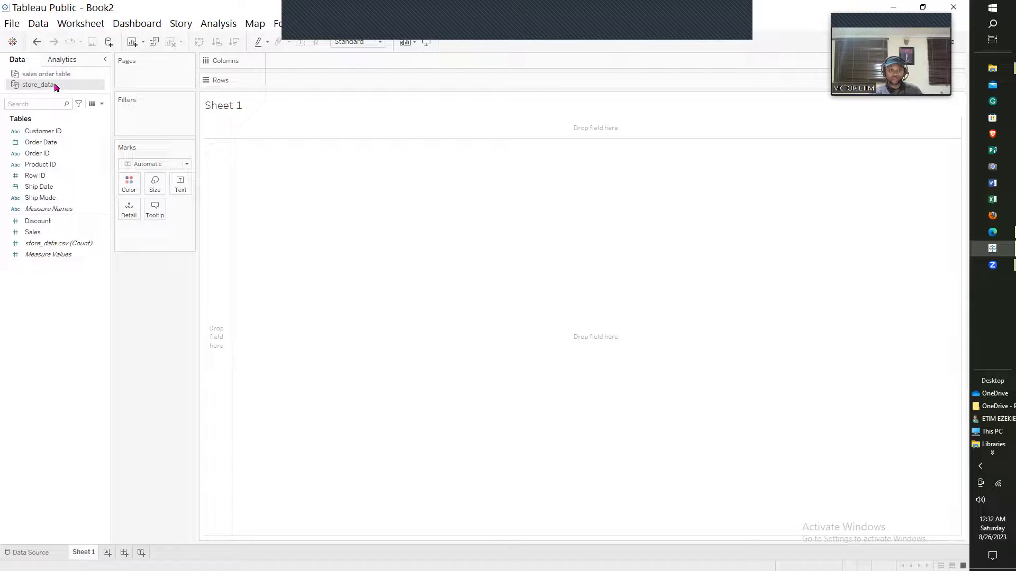
left_click(41, 166)
left_click(52, 187)
left_click(48, 166)
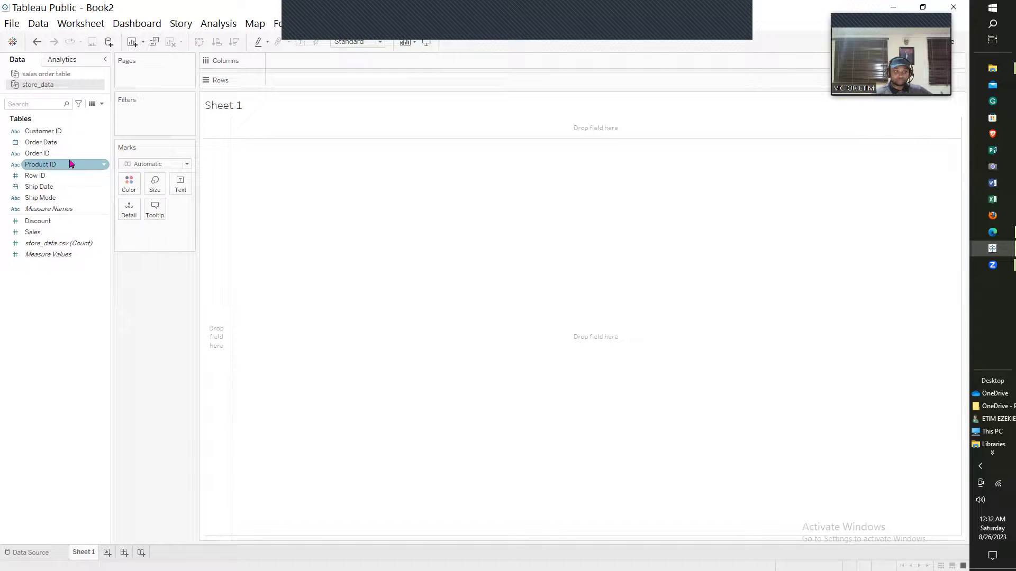
Build a bar chart from store_data with Ship Mode on Rows and the sum of Sales on Columns.
left_click(42, 199)
left_click_drag(42, 201, 228, 144)
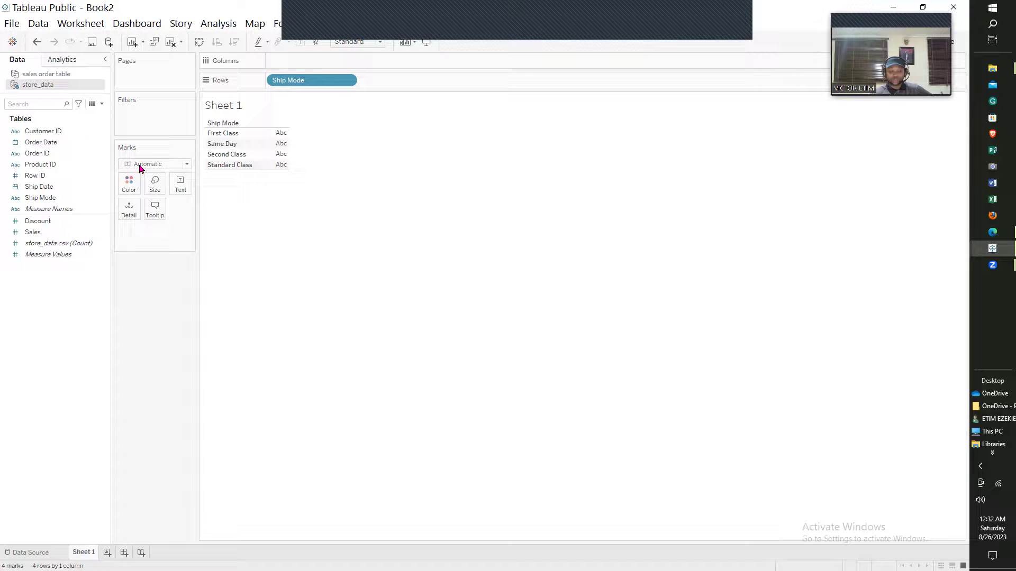
left_click(77, 202)
left_click_drag(33, 233, 307, 61)
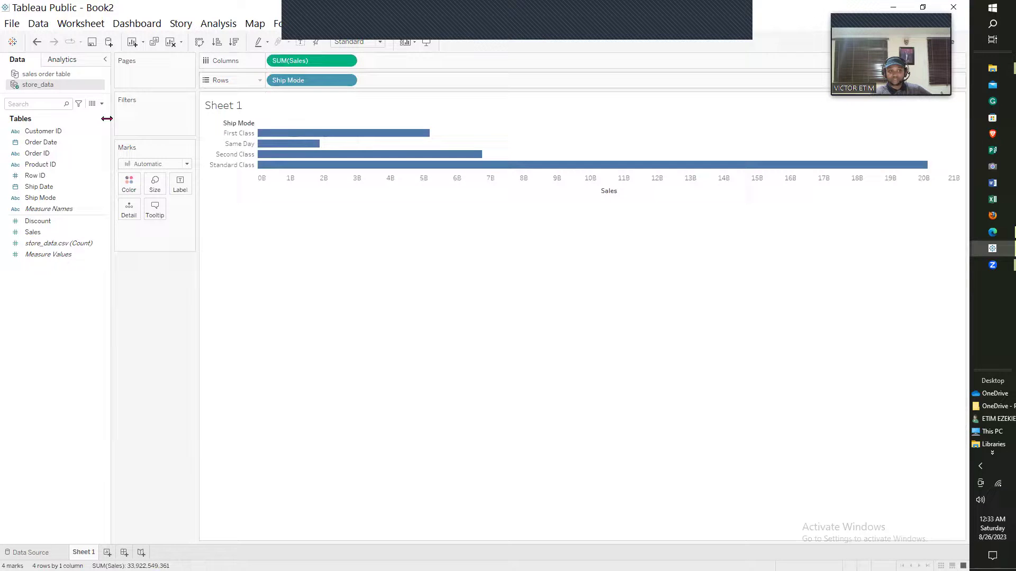
Link Ship Date as a blend field in sales order table and add that source's Sales to Columns after the store_data Sales.
left_click(58, 75)
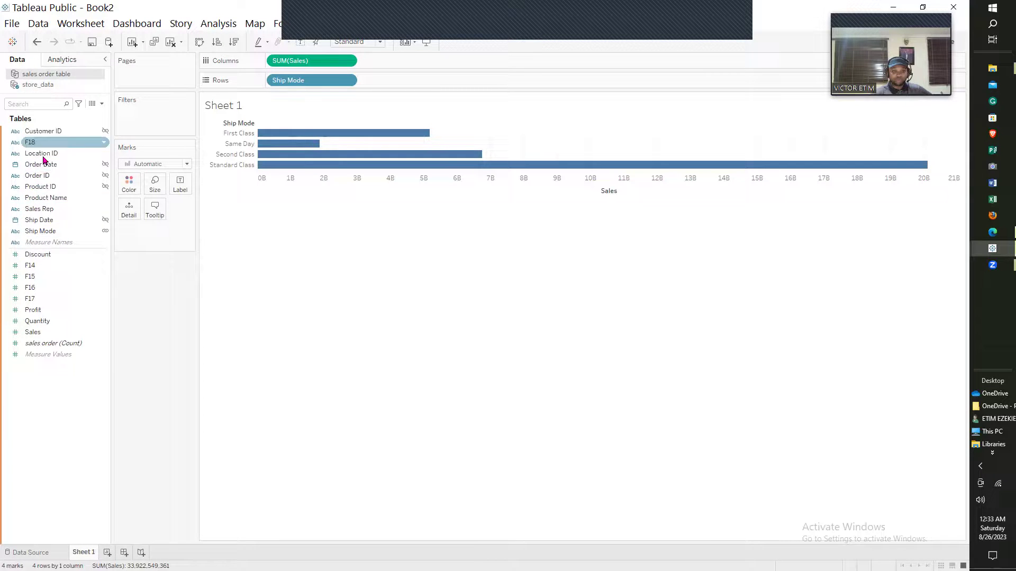
left_click(53, 231)
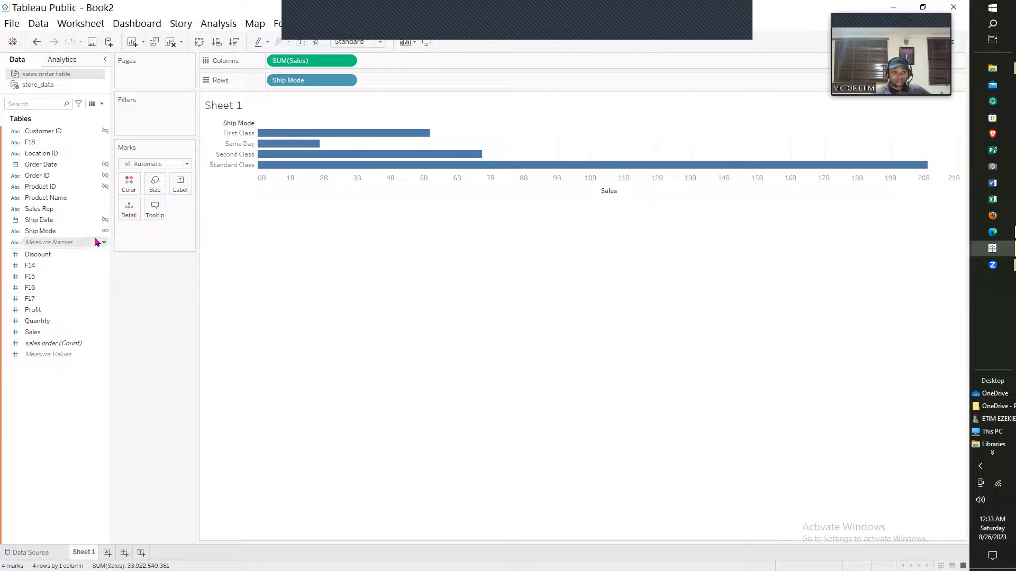
left_click(101, 188)
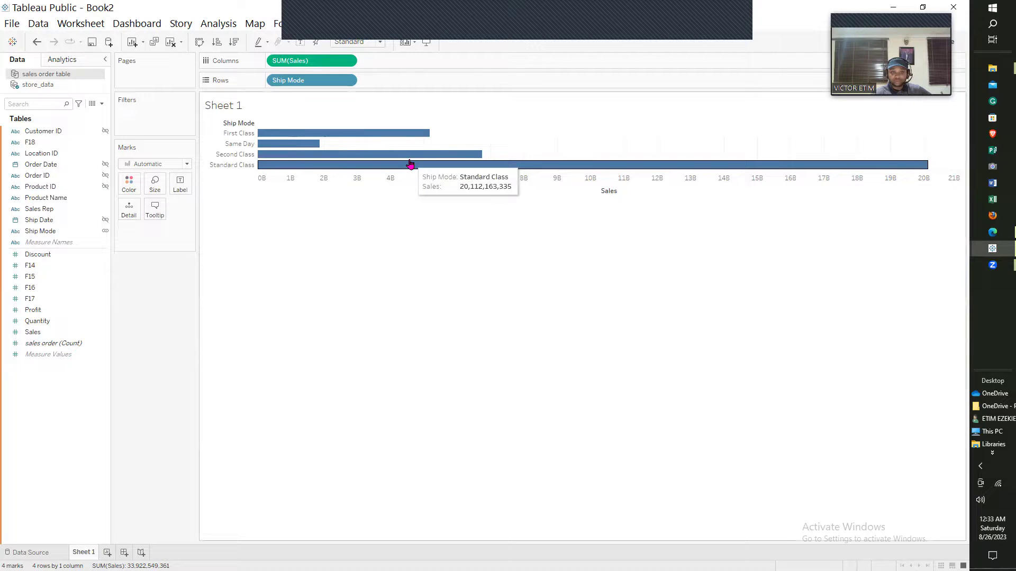
left_click(107, 231)
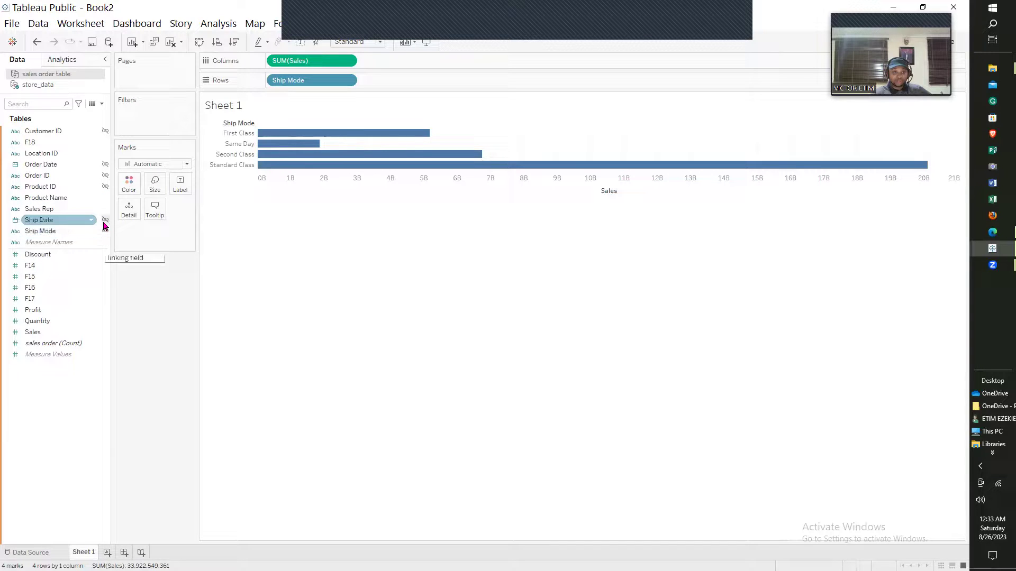
left_click(105, 220)
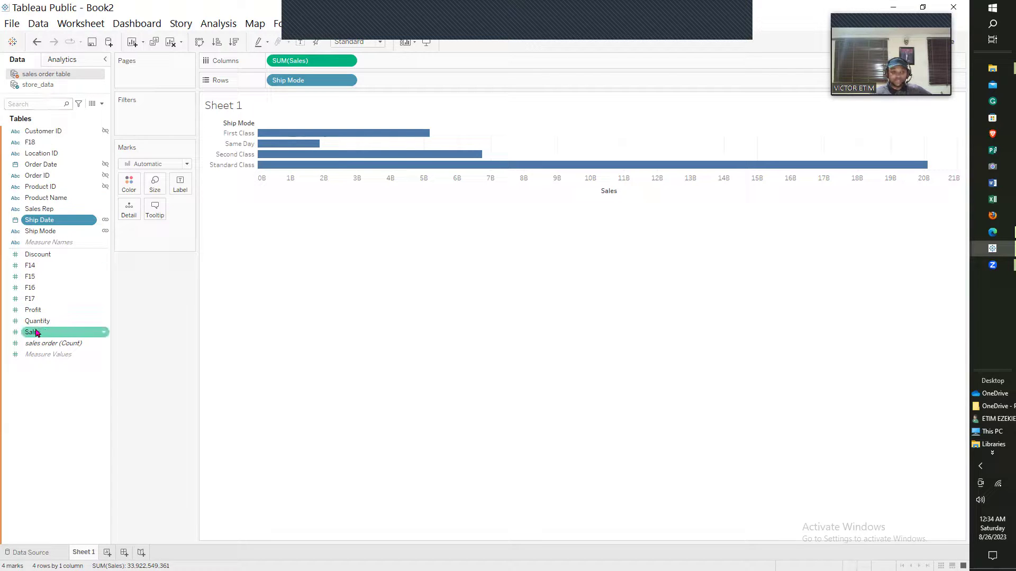
left_click_drag(33, 334, 395, 55)
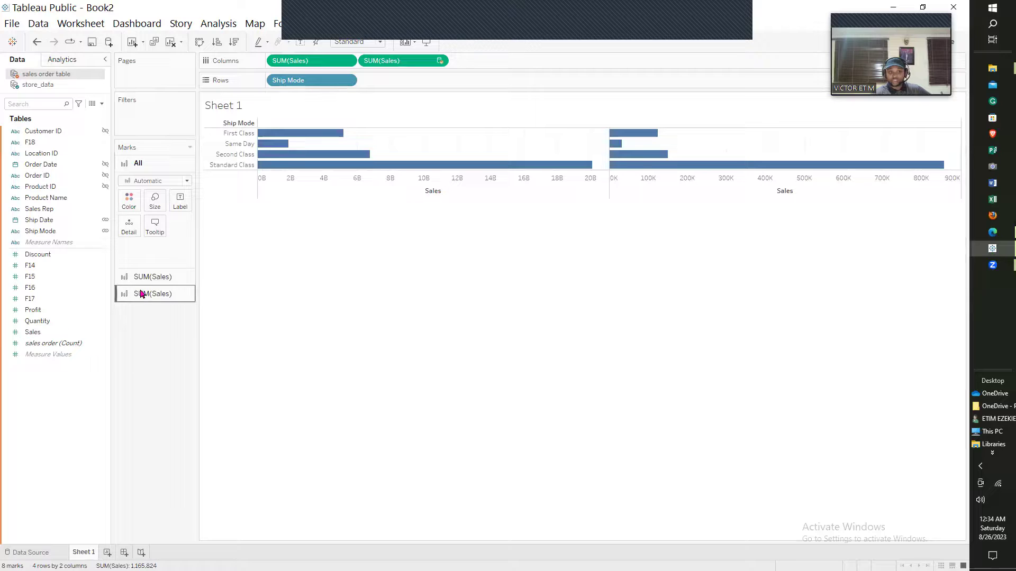
Label the bars of the first SUM(Sales) measure with Sales from store_data.
left_click(154, 279)
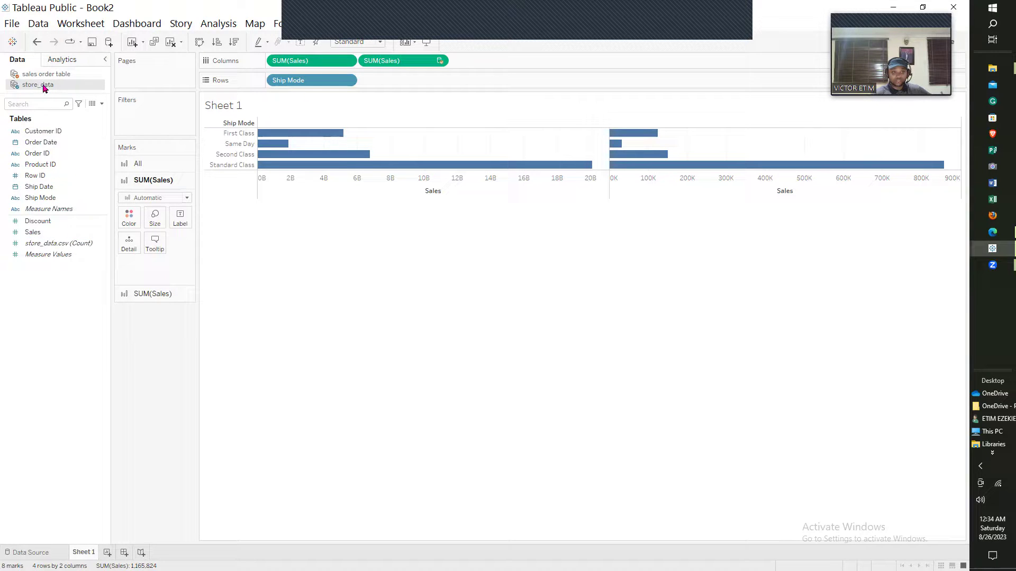
left_click_drag(47, 234, 180, 217)
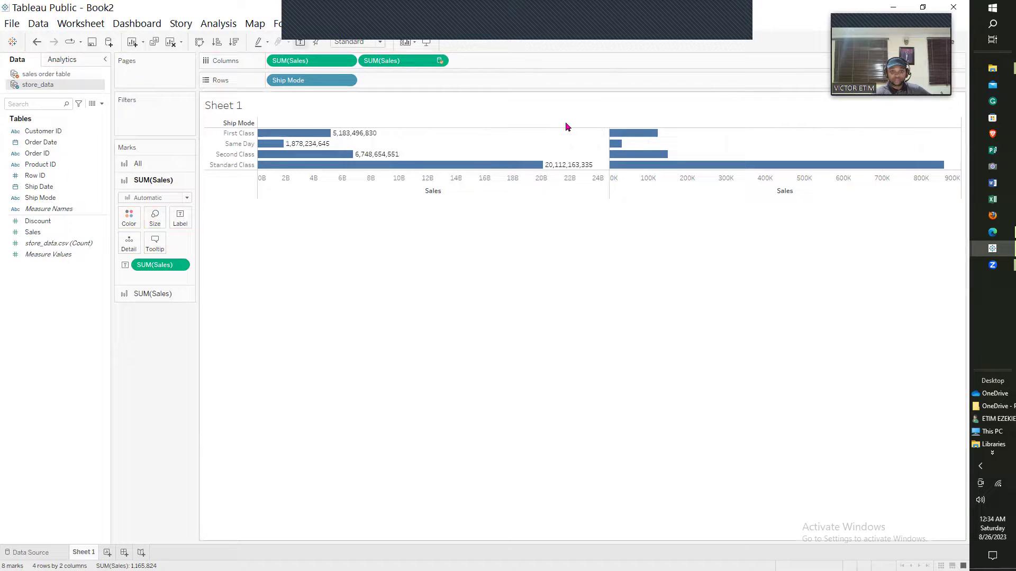
Label the bars of the second SUM(Sales) measure with Sales from sales order table.
left_click(152, 293)
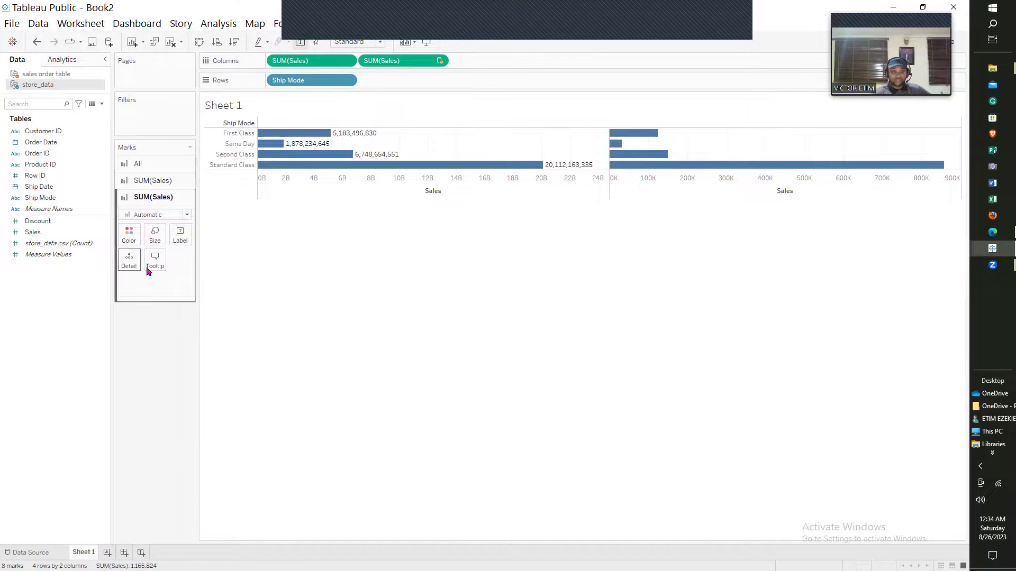
left_click(46, 75)
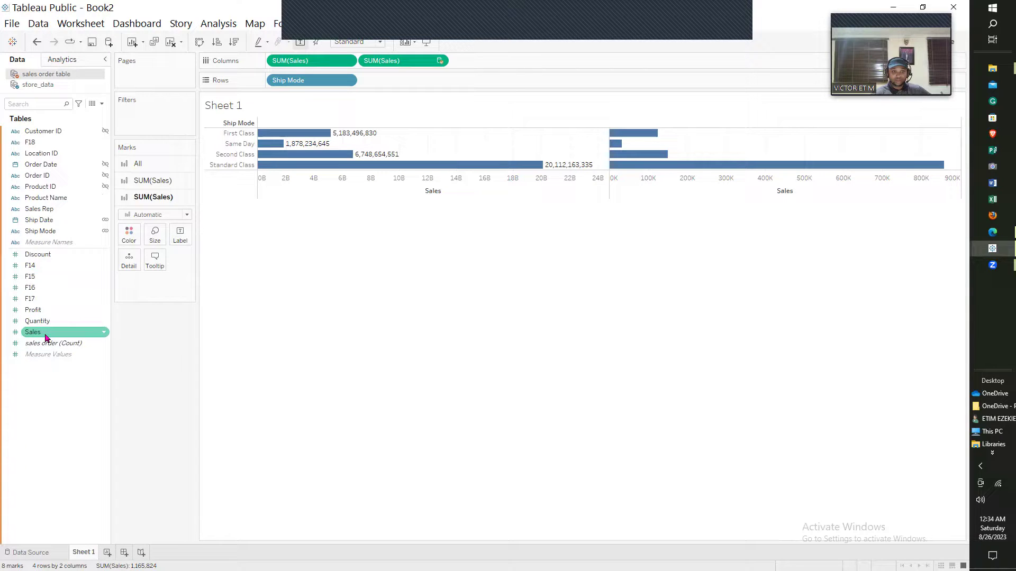
left_click_drag(46, 337, 179, 231)
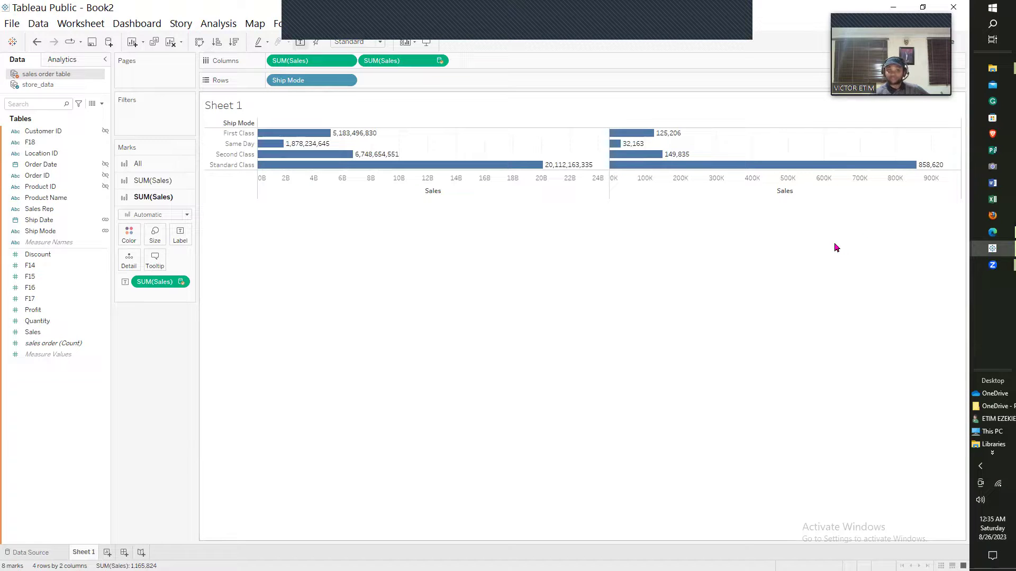
Split the chart by year of Ship Date from sales order table, ahead of both Sales measures on Columns, and make the rows taller.
left_click(52, 321)
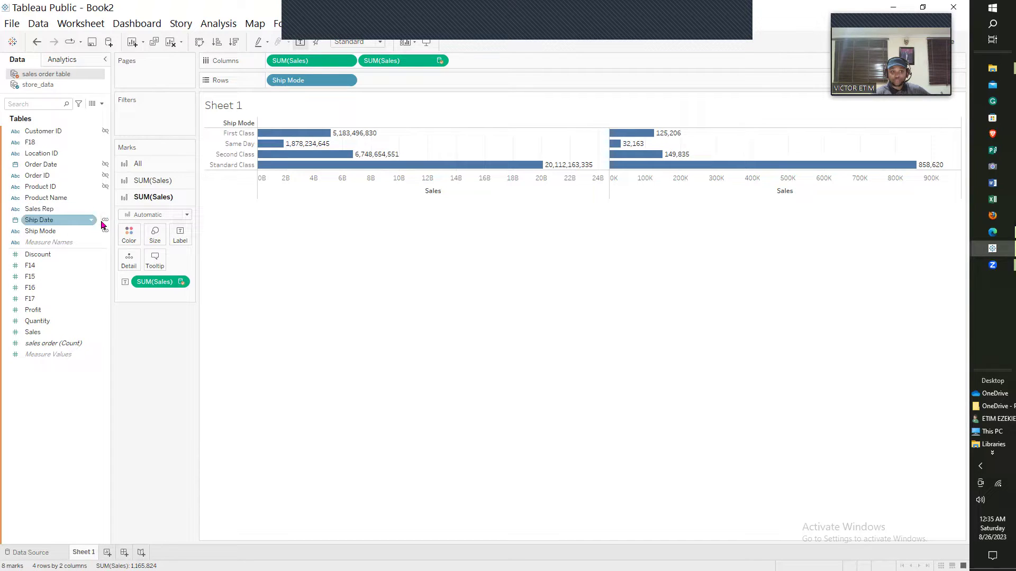
left_click_drag(50, 224, 268, 60)
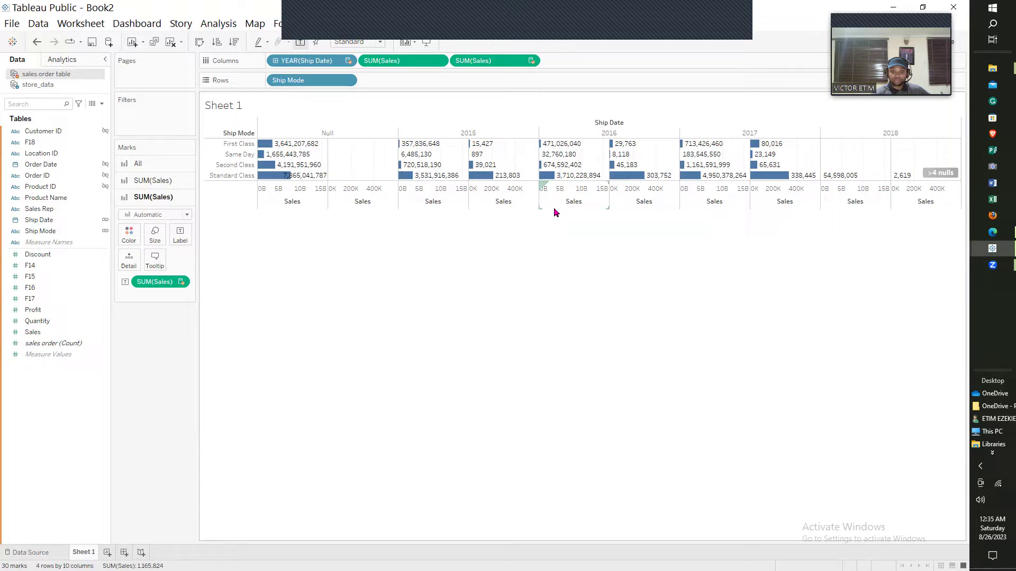
left_click_drag(554, 209, 554, 442)
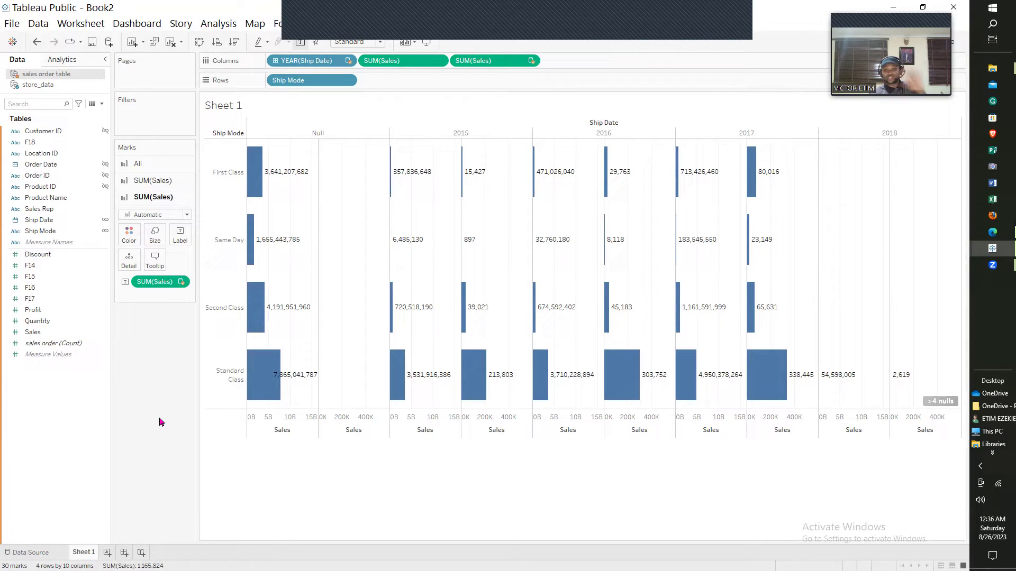
Add a new blank worksheet after Sheet 1 and keep it open.
left_click(107, 553)
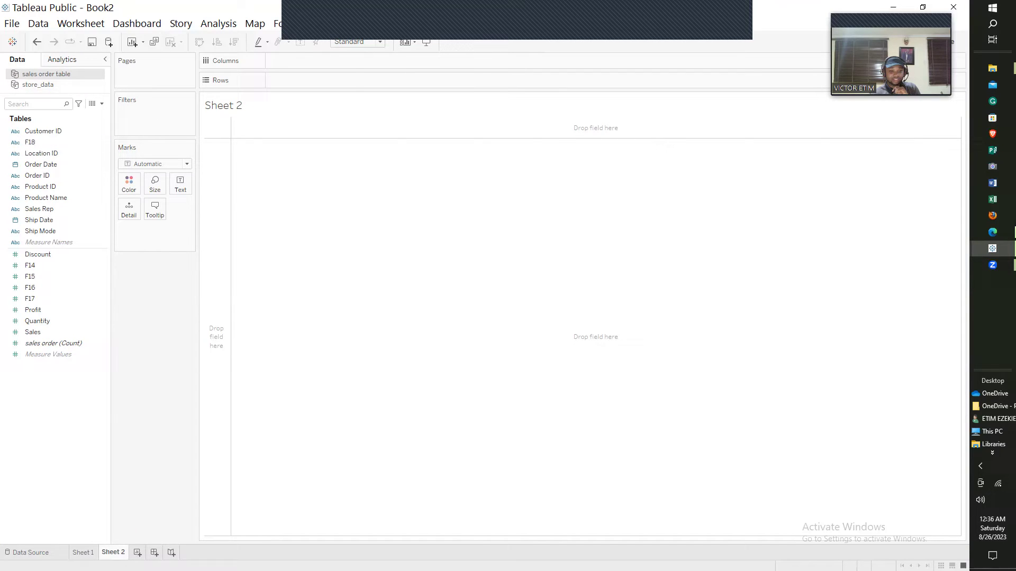
key("ctrl+Page_Up")
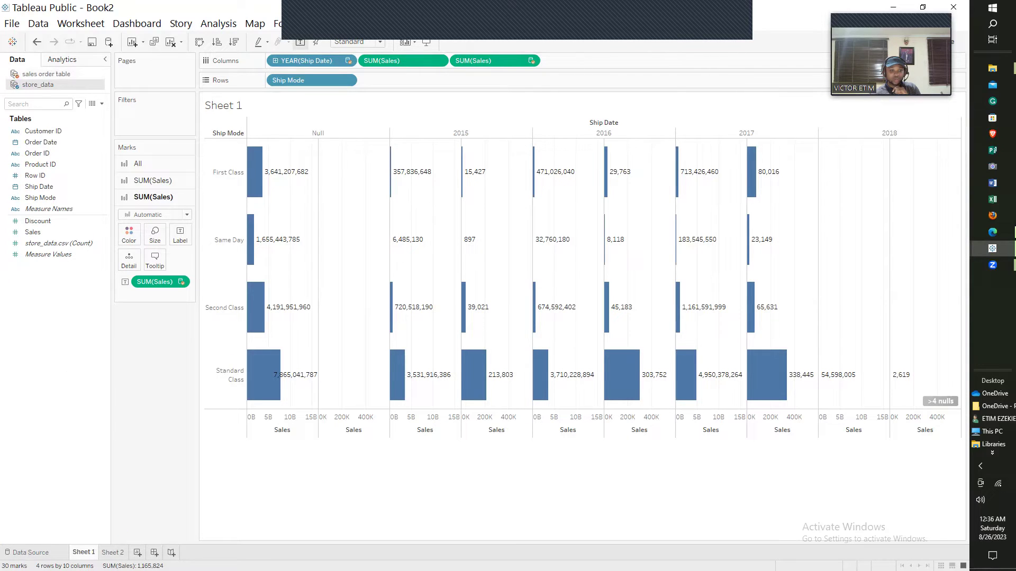
left_click(113, 552)
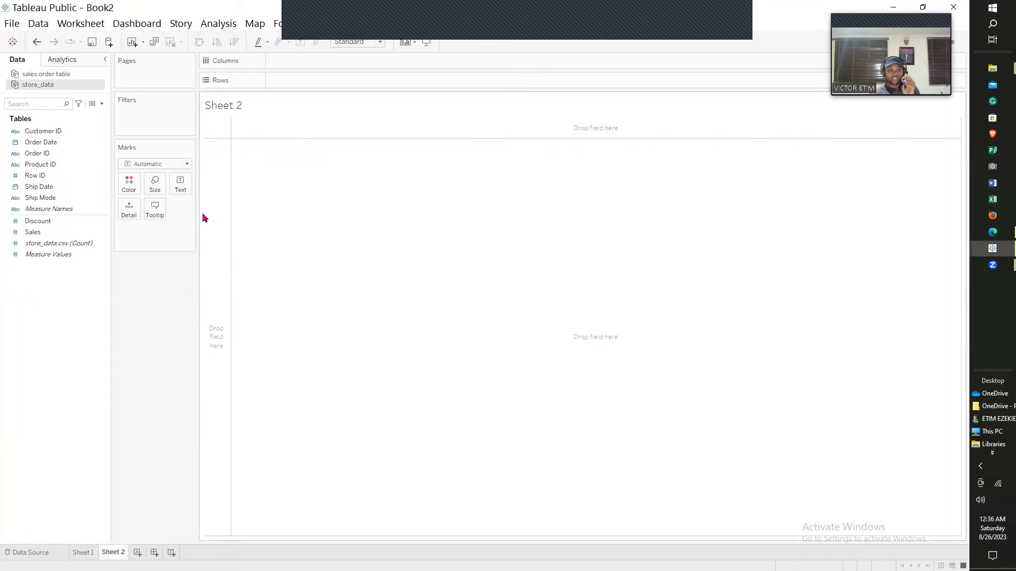